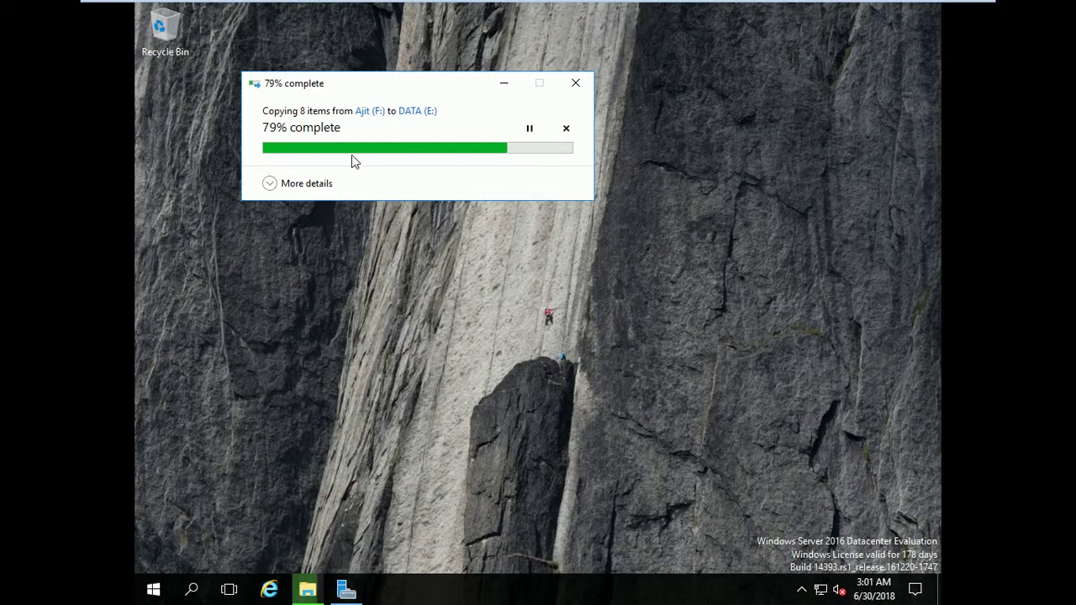
# Step: Expand the details of the running file copy to the DATA (E:) drive
pyautogui.click(502, 458)
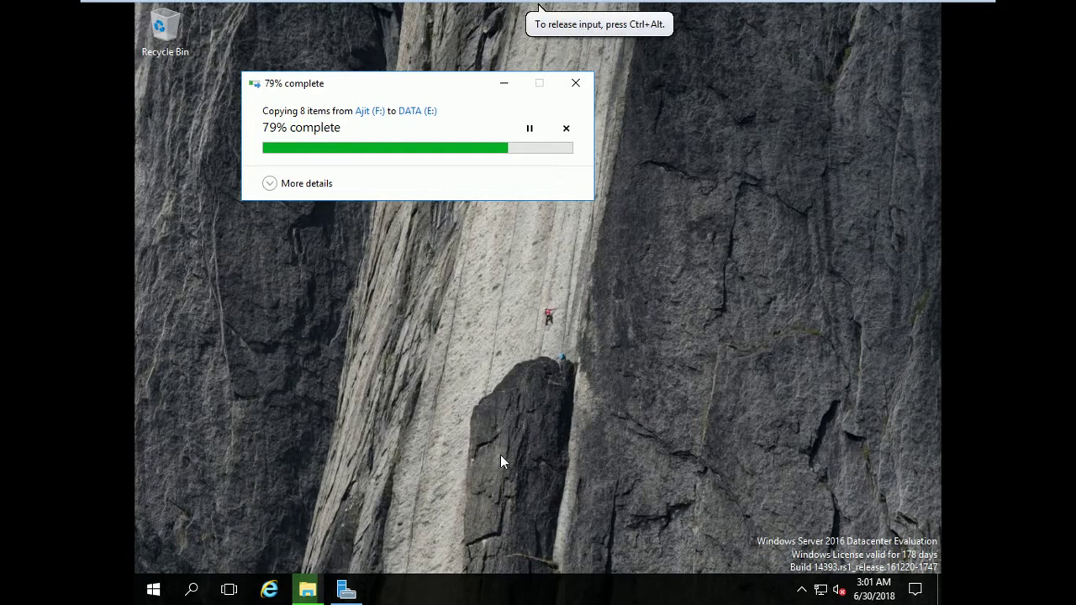
pyautogui.click(269, 183)
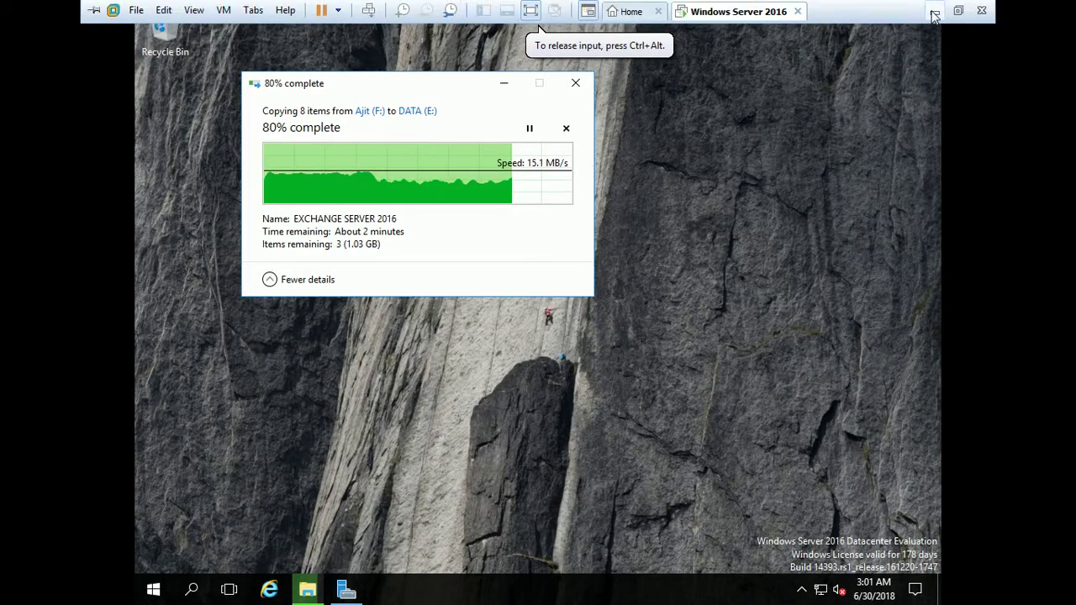
# Step: Switch to the Word document and read its description of Shadow Copy technology
pyautogui.click(933, 13)
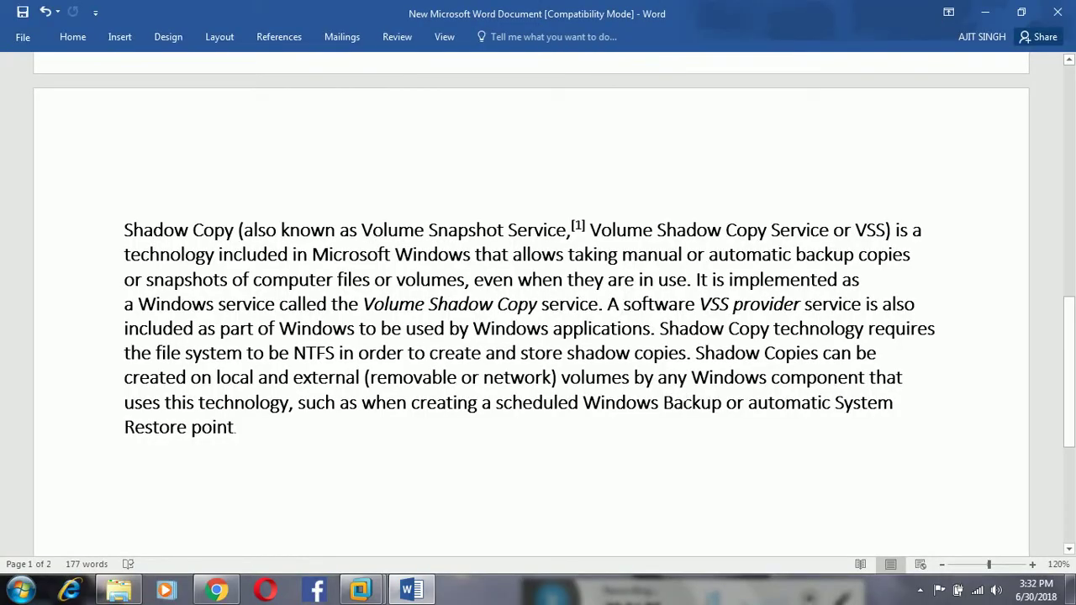
pyautogui.scroll(-2, 538, 302)
pyautogui.scroll(3, 539, 303)
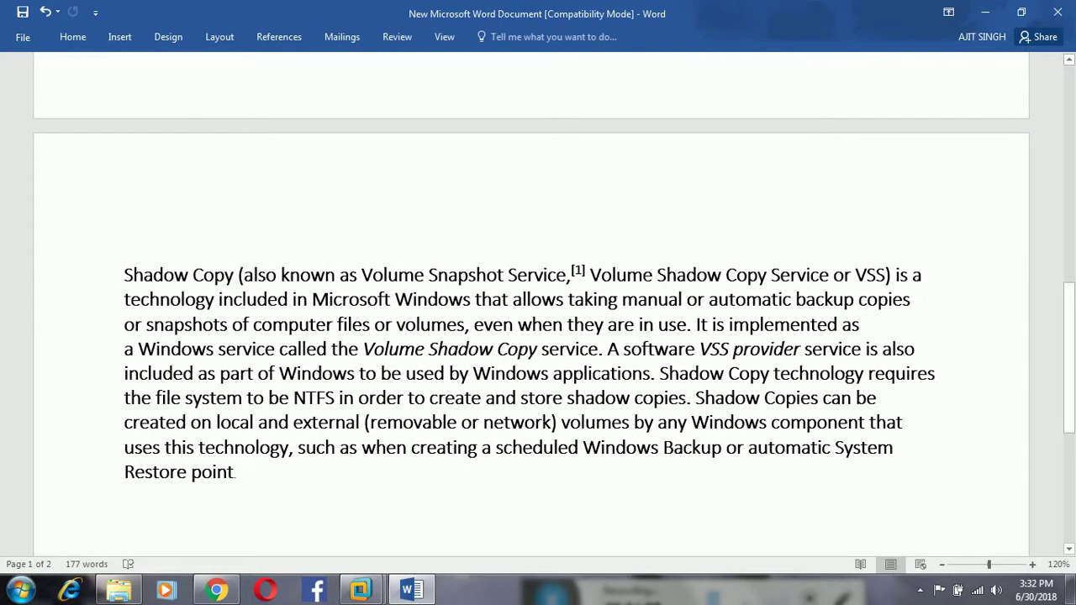
pyautogui.scroll(-2, 538, 302)
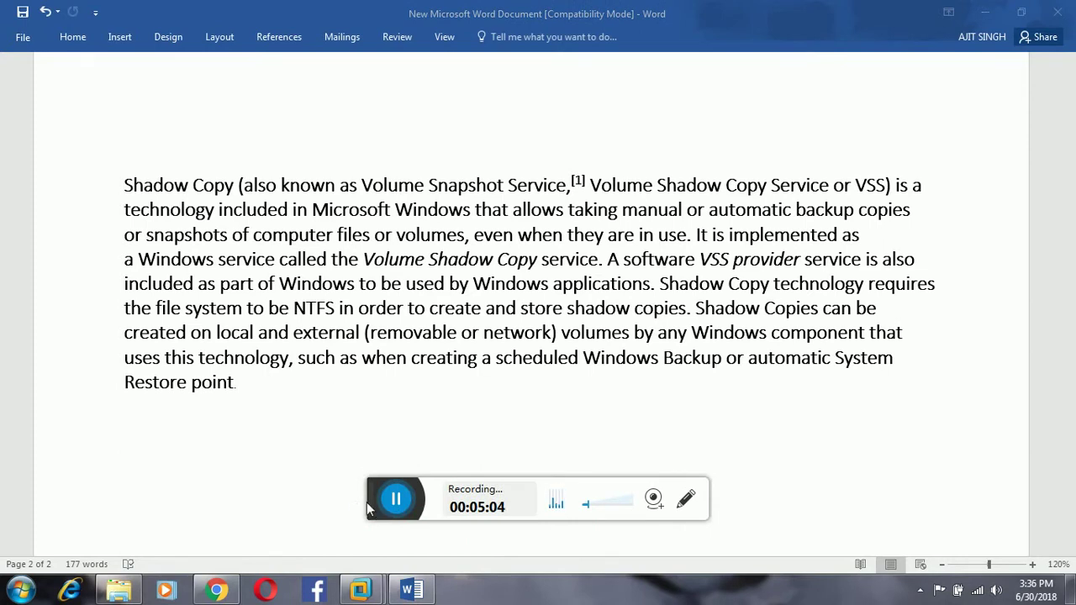
pyautogui.moveTo(370, 504); pyautogui.dragTo(508, 588)
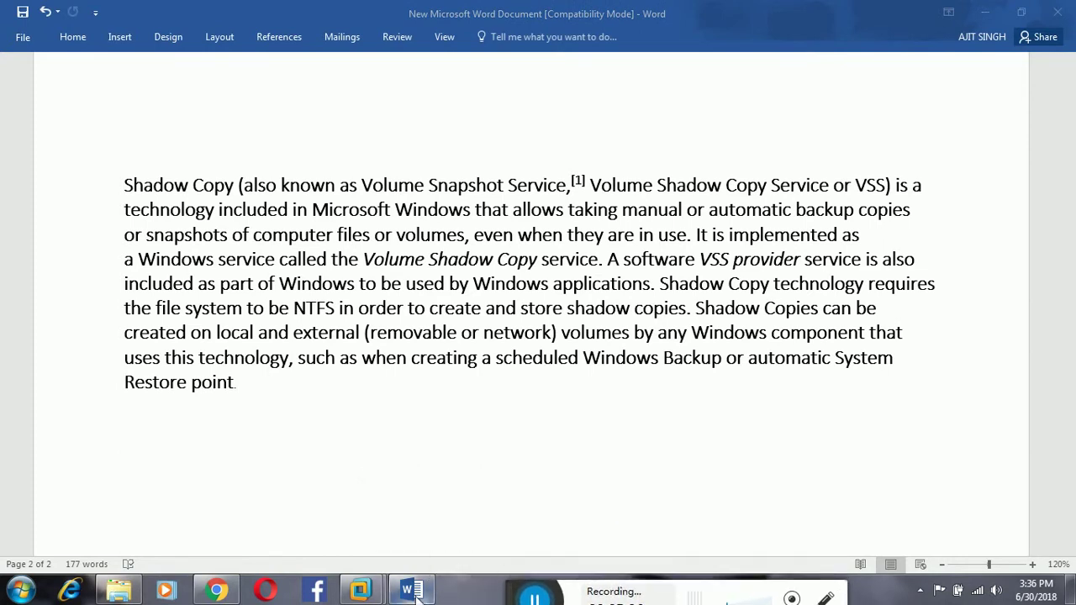
# Step: Return to the Windows Server 2016 virtual machine and open the DATA (E:) drive in File Explorer
pyautogui.moveTo(414, 593)
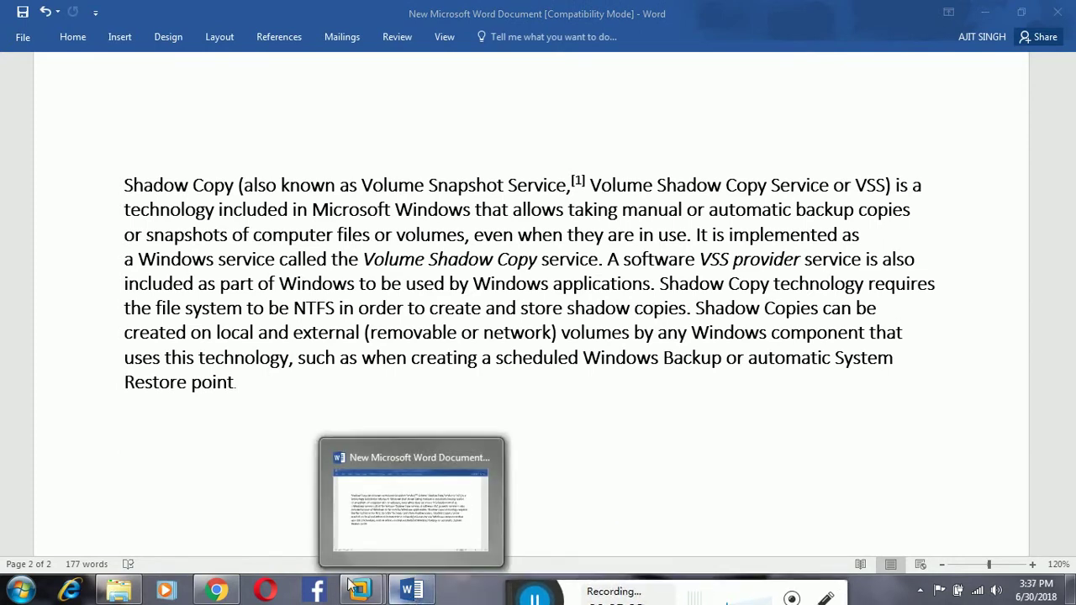
pyautogui.moveTo(360, 590)
pyautogui.click(468, 431)
pyautogui.click(443, 135)
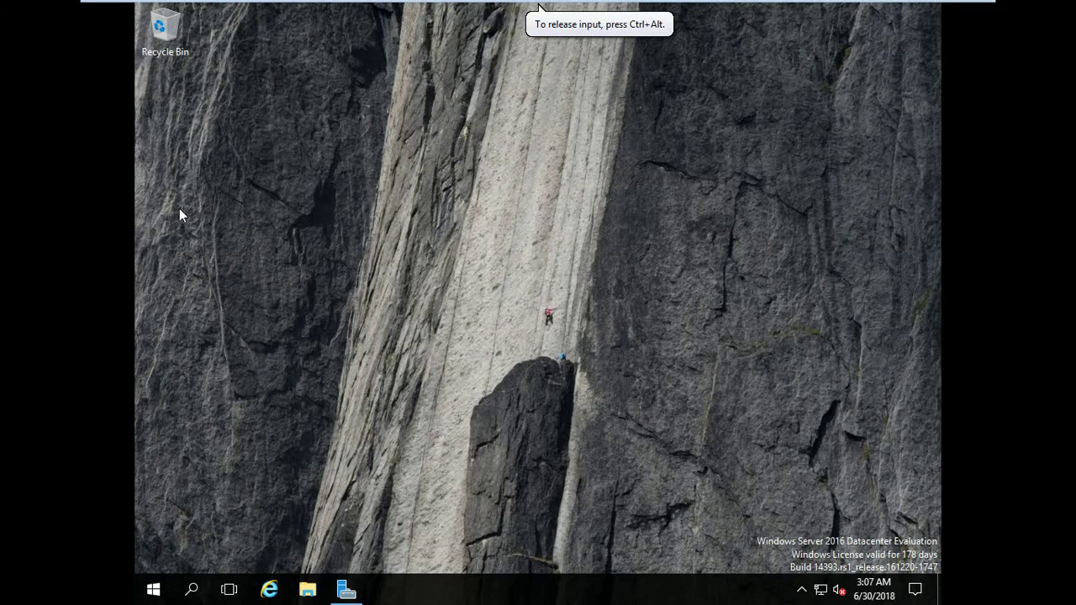
pyautogui.press('super+e')
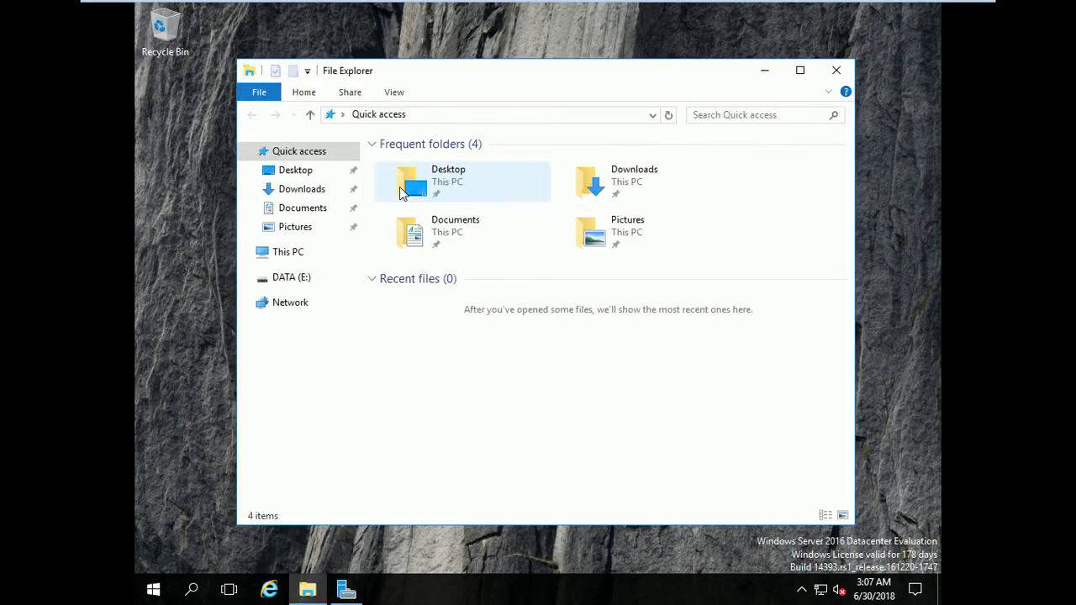
pyautogui.click(291, 280)
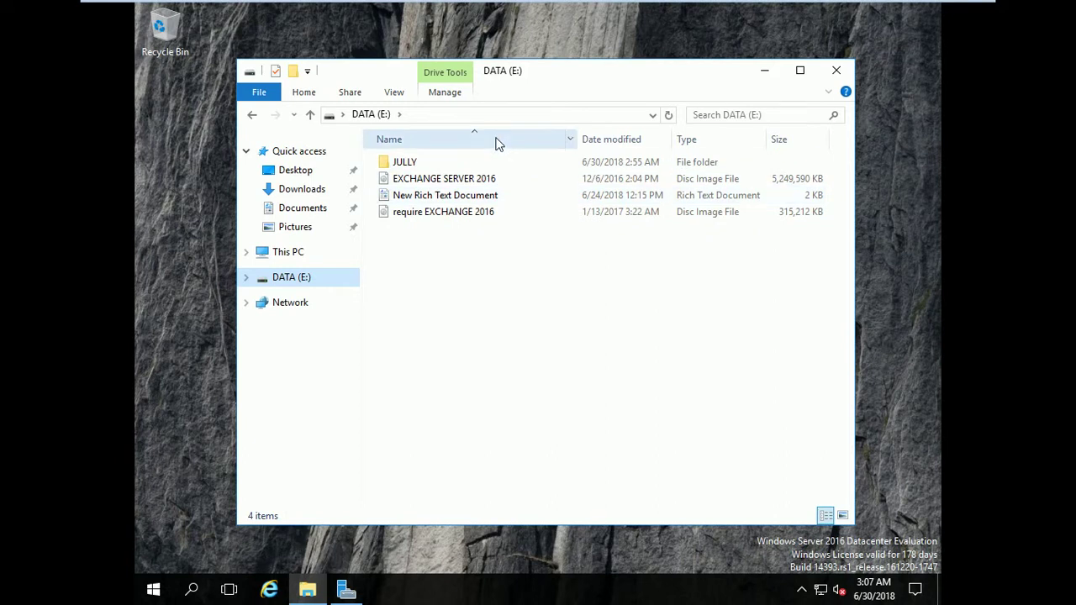
# Step: Enable shadow copies for the E: volume in the DATA drive's properties, accepting the default schedule and settings
pyautogui.rightClick(289, 286)
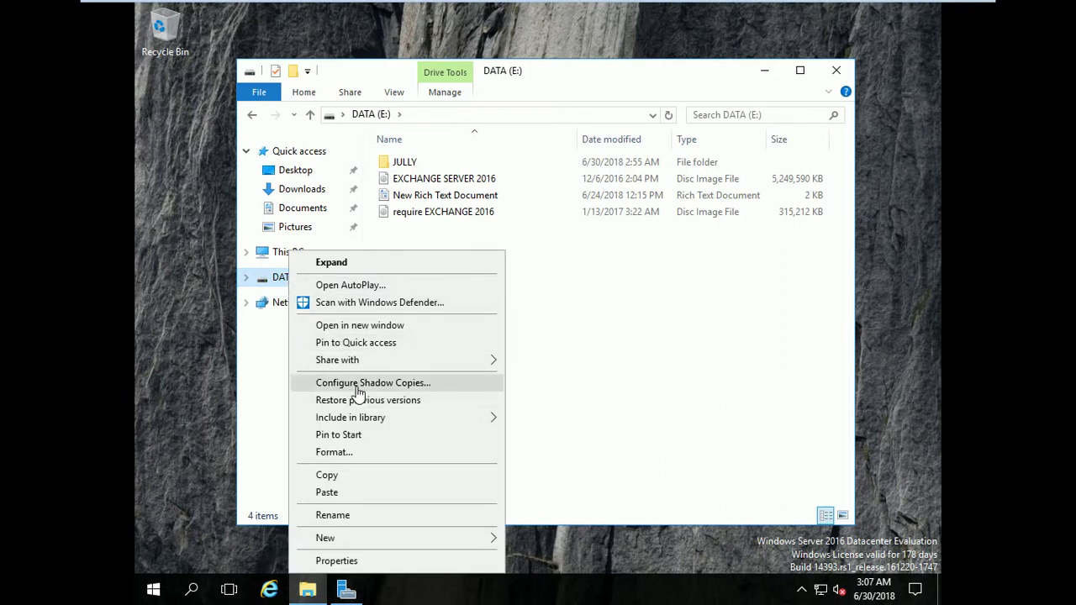
pyautogui.click(360, 561)
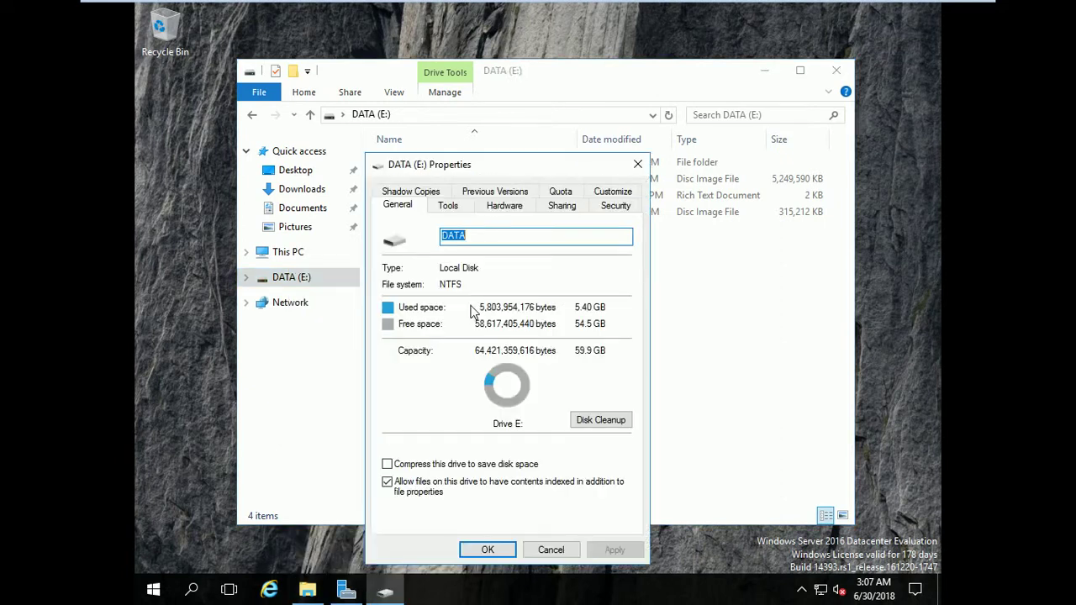
pyautogui.click(411, 193)
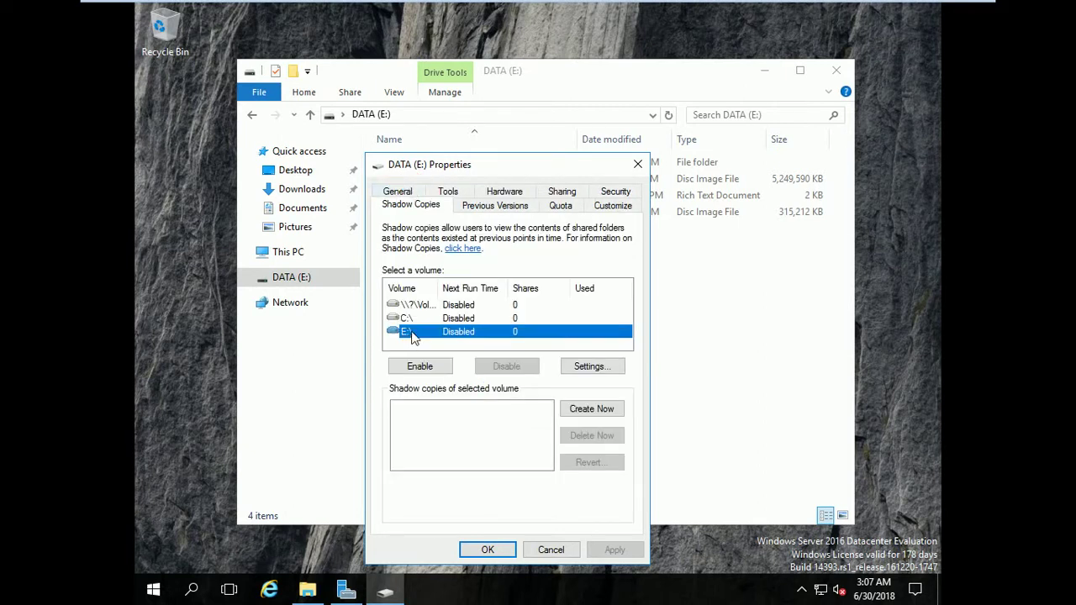
pyautogui.click(420, 367)
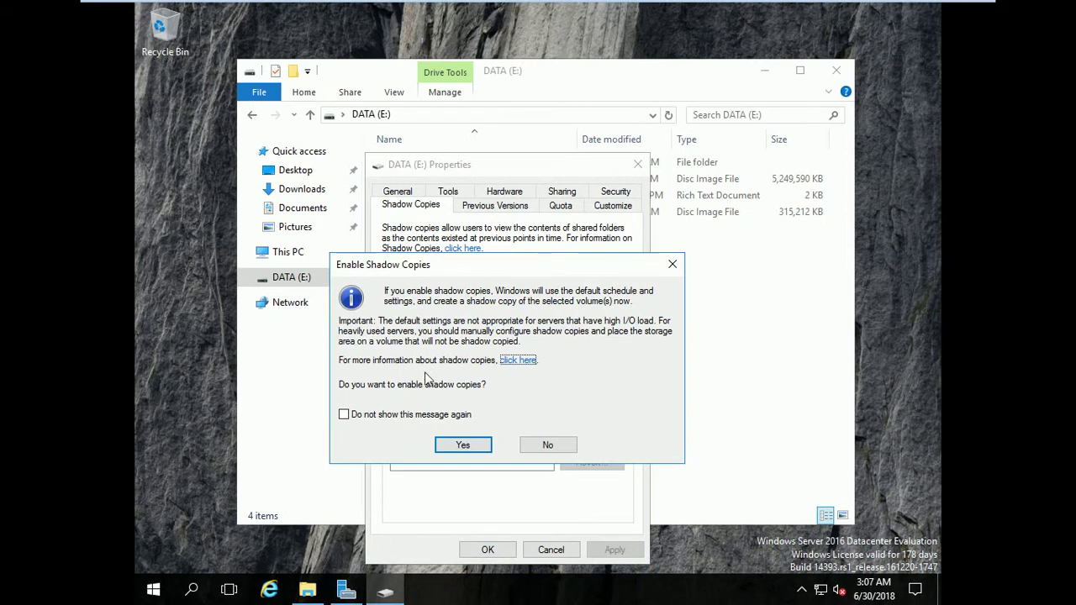
pyautogui.click(448, 443)
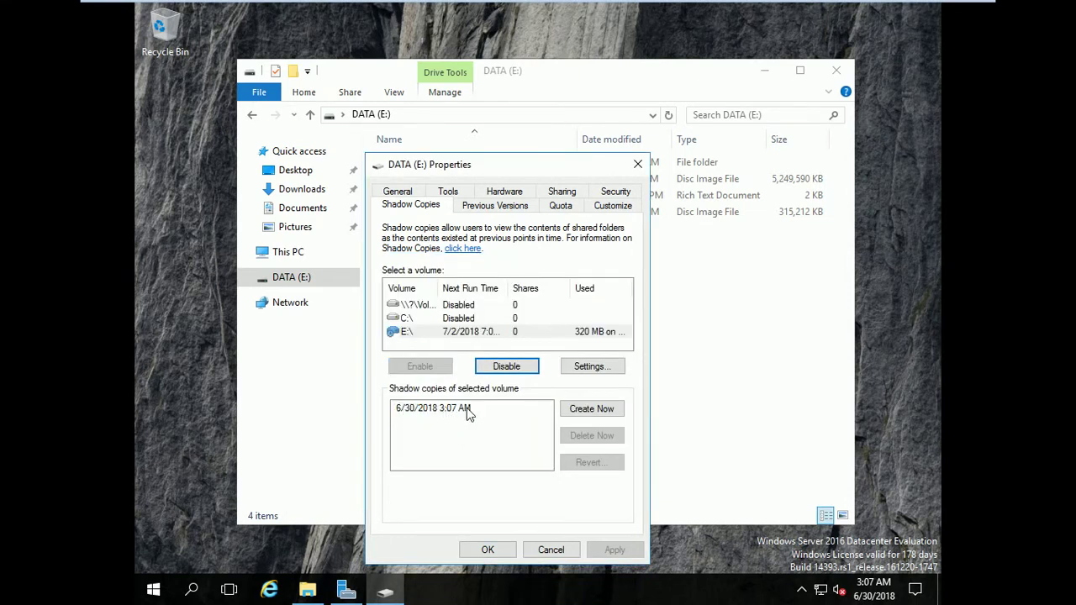
pyautogui.click(429, 408)
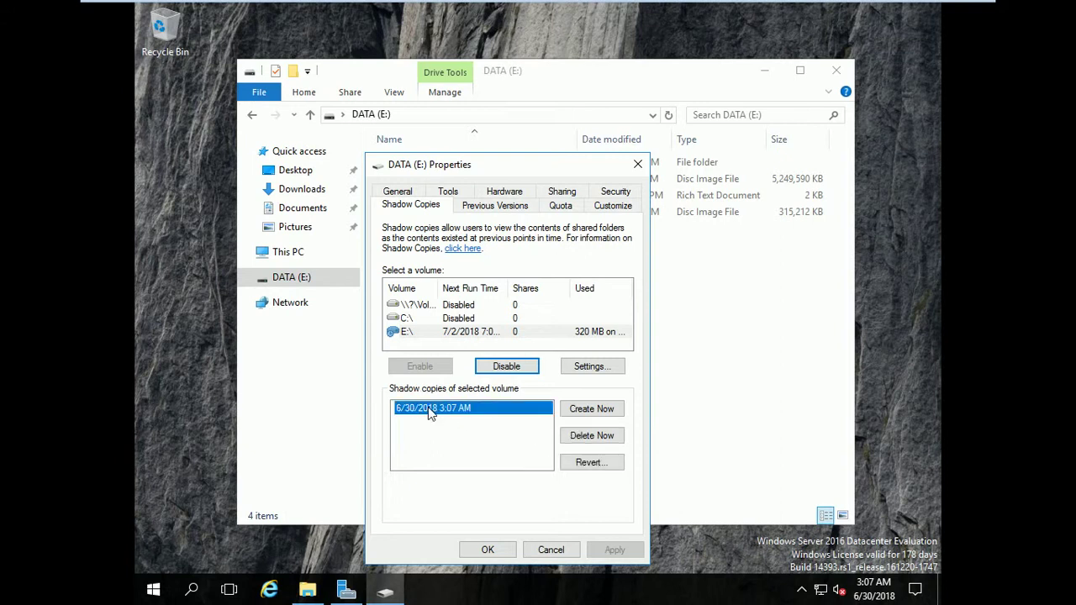
pyautogui.click(504, 552)
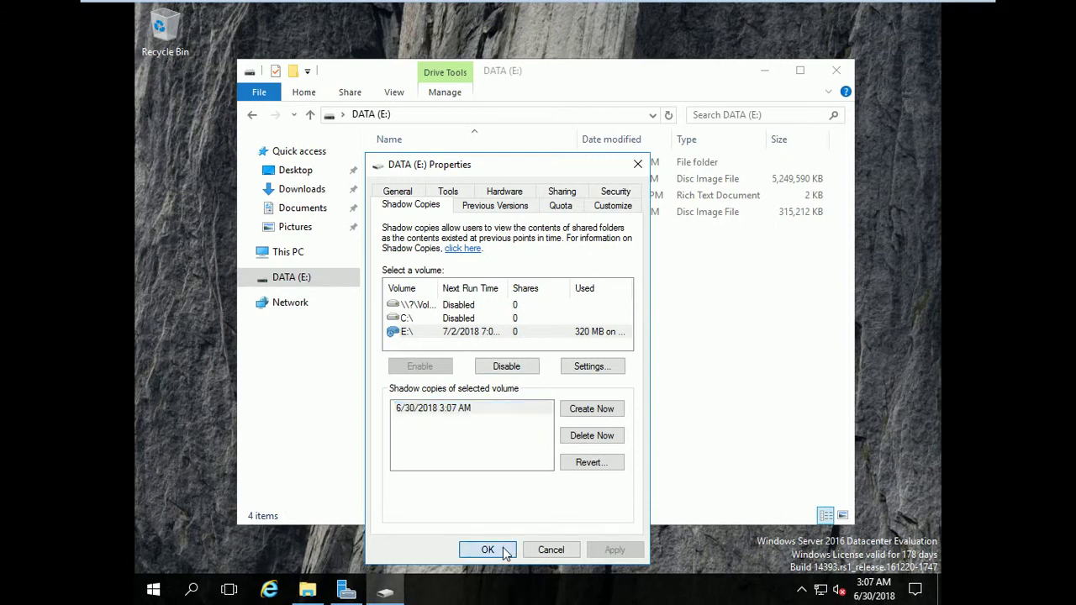
# Step: Delete the New Rich Text Document file and the JULLY folder from the DATA (E:) drive
pyautogui.click(252, 115)
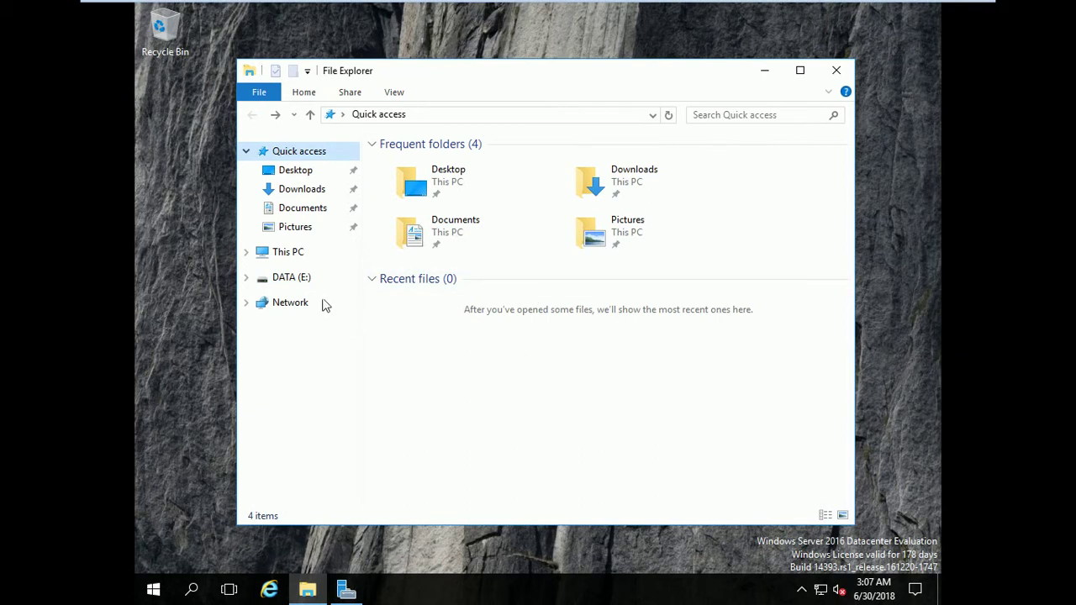
pyautogui.click(300, 279)
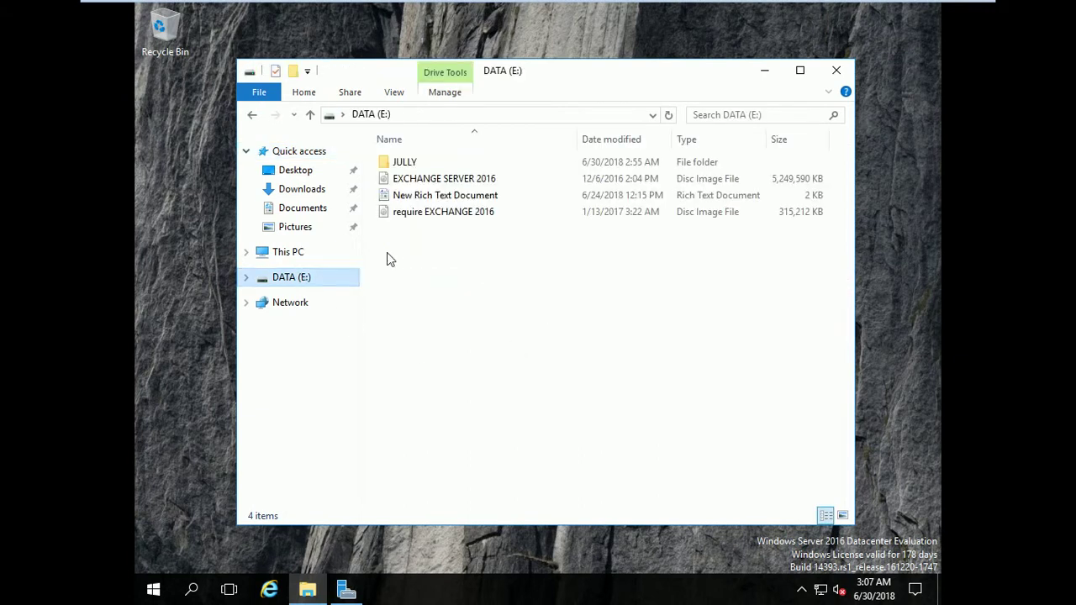
pyautogui.rightClick(407, 202)
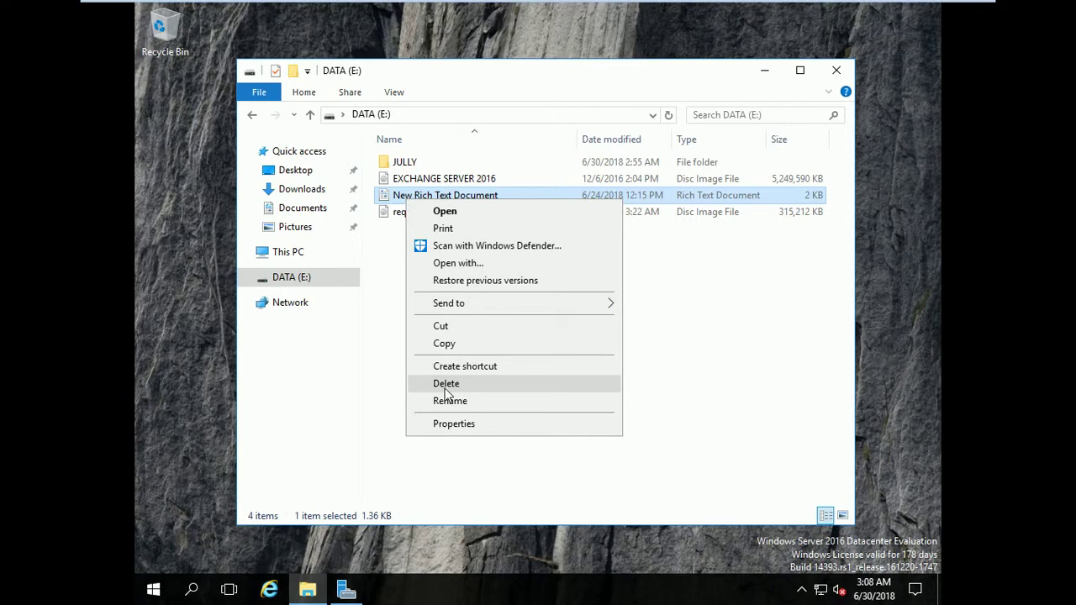
pyautogui.click(470, 384)
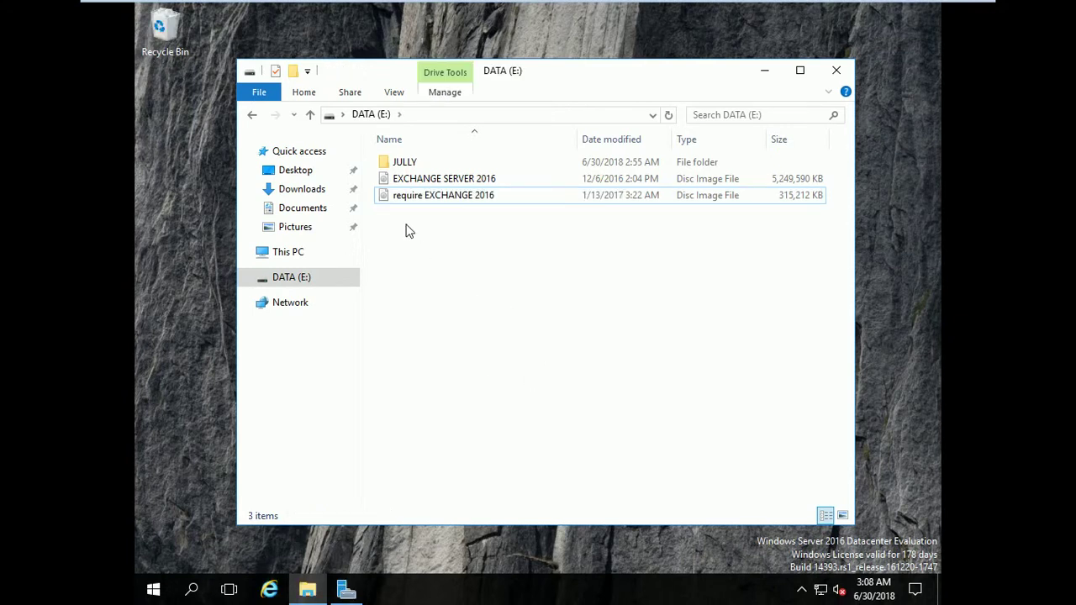
pyautogui.click(404, 165)
pyautogui.rightClick(405, 165)
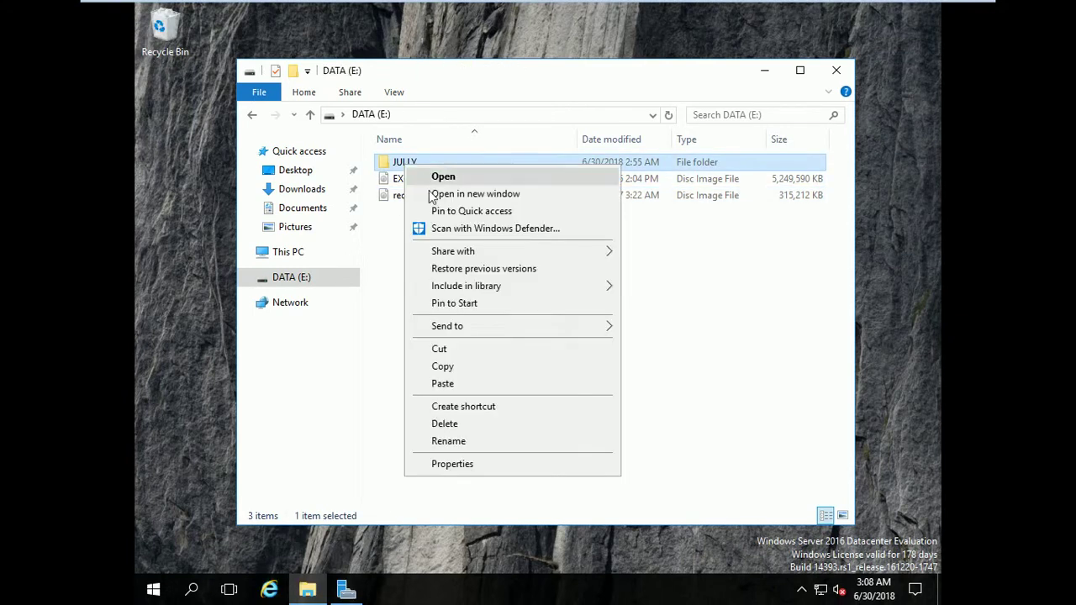
pyautogui.click(429, 423)
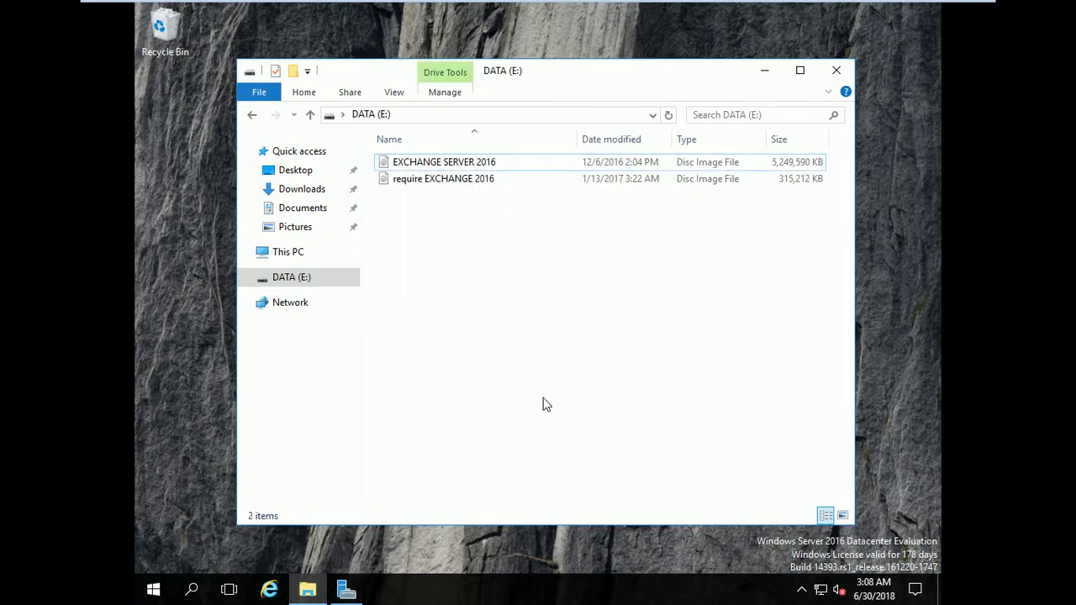
# Step: Permanently delete the EXCHANGE SERVER 2016 disc image from the DATA (E:) drive and close File Explorer
pyautogui.click(454, 164)
pyautogui.rightClick(457, 165)
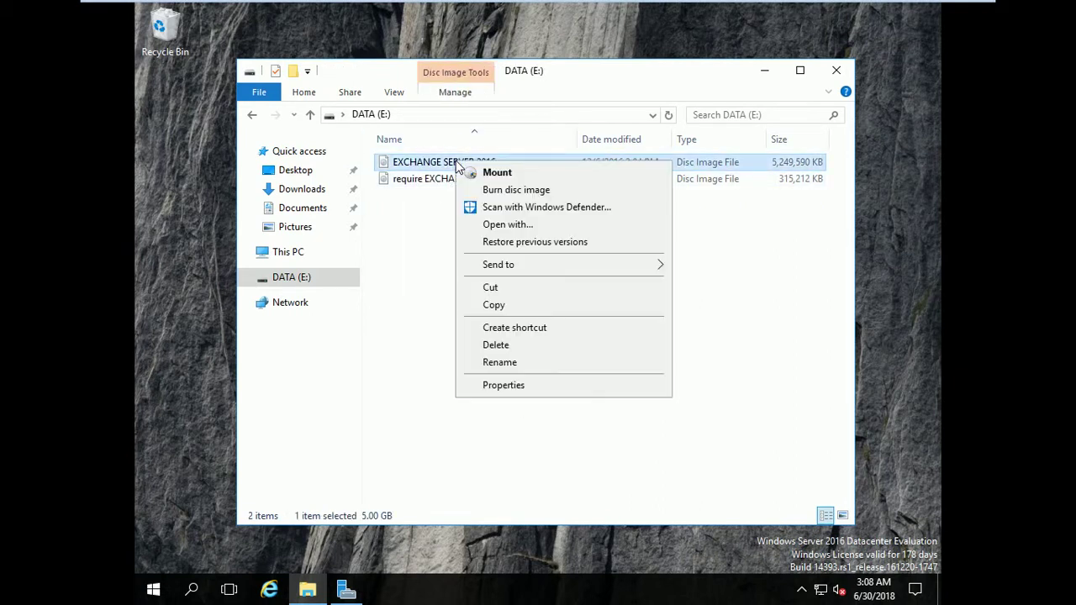
pyautogui.click(405, 176)
pyautogui.rightClick(409, 174)
pyautogui.click(410, 163)
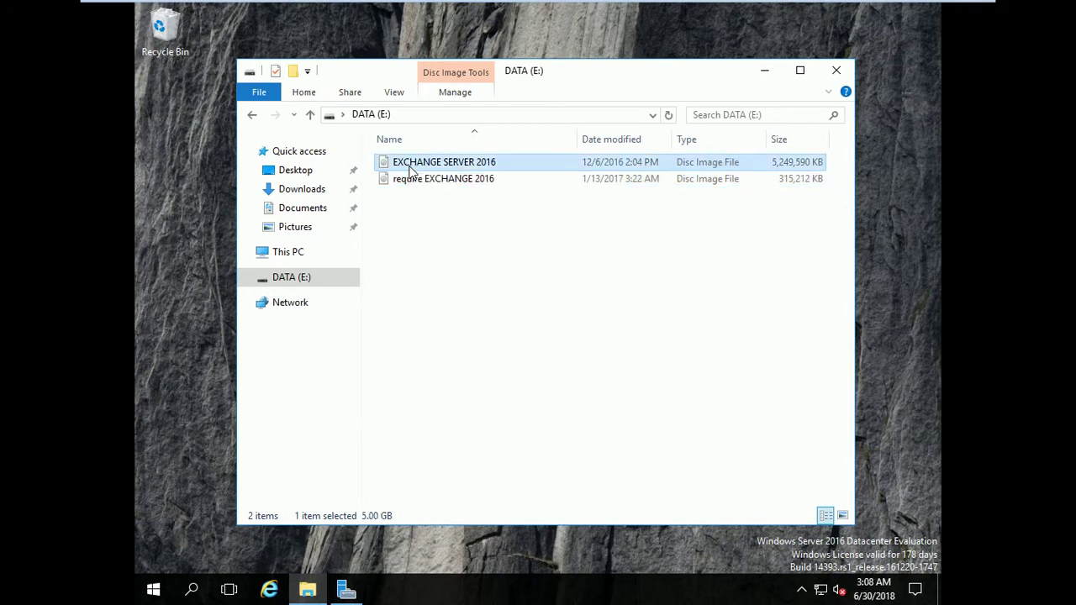
pyautogui.rightClick(409, 164)
pyautogui.click(450, 350)
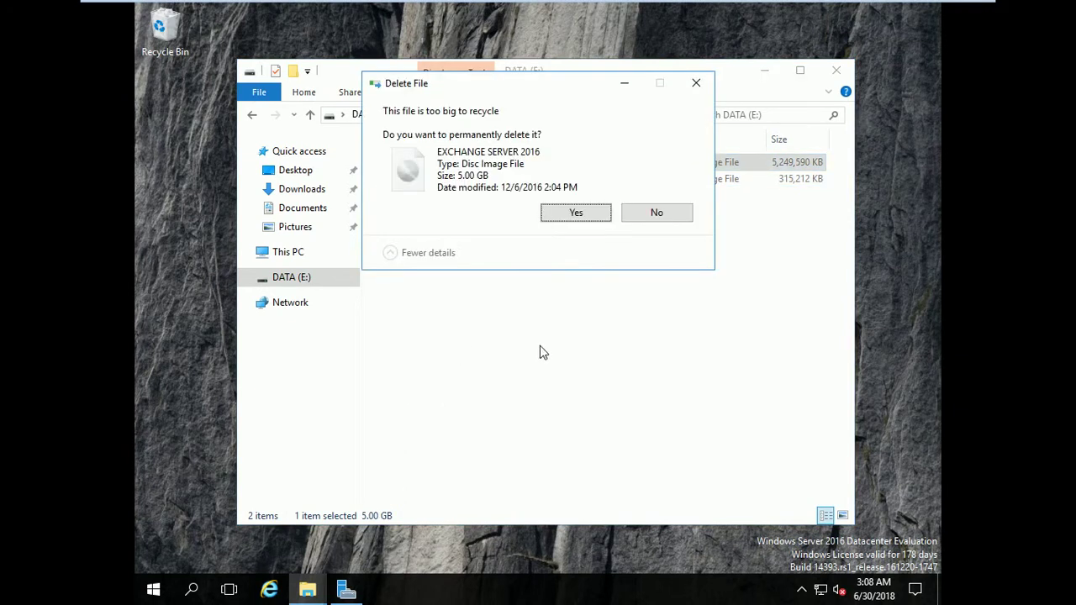
pyautogui.click(588, 213)
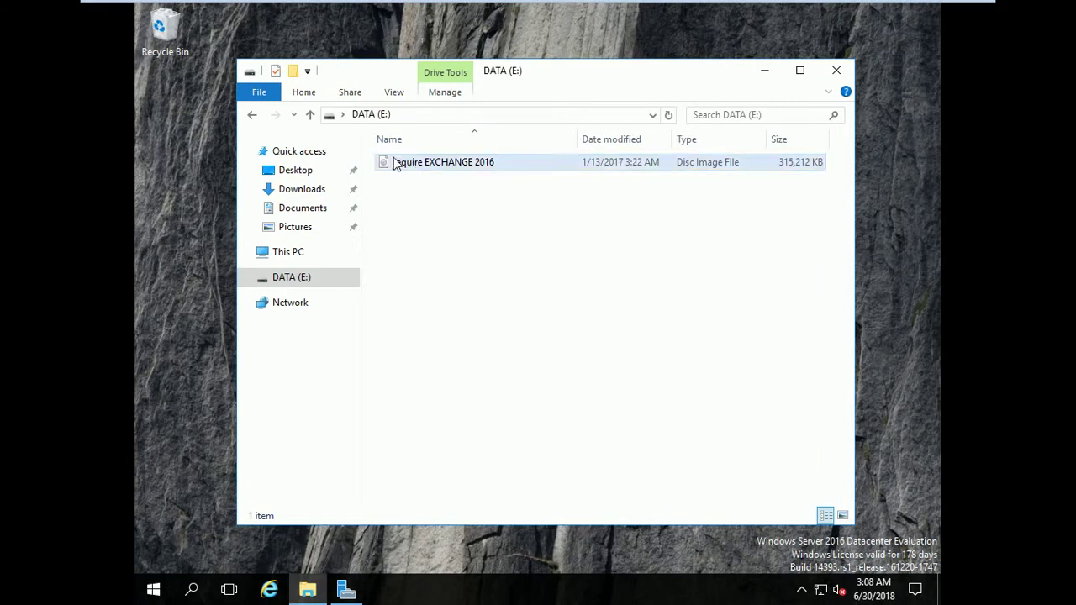
pyautogui.click(836, 70)
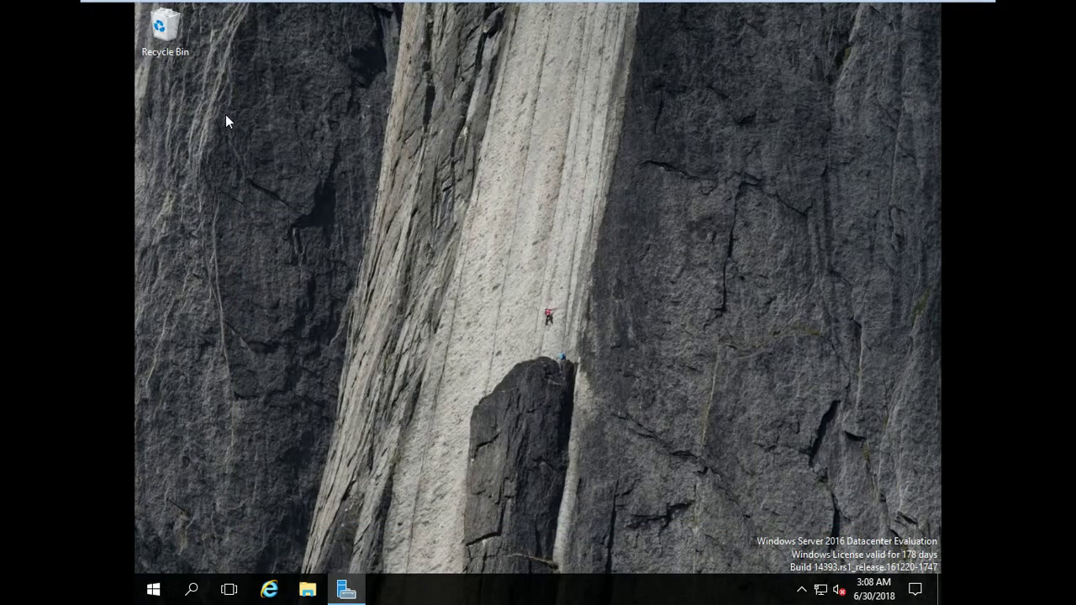
# Step: Check which deleted items are in the Recycle Bin and close its window
pyautogui.click(158, 36)
pyautogui.doubleClick(157, 36)
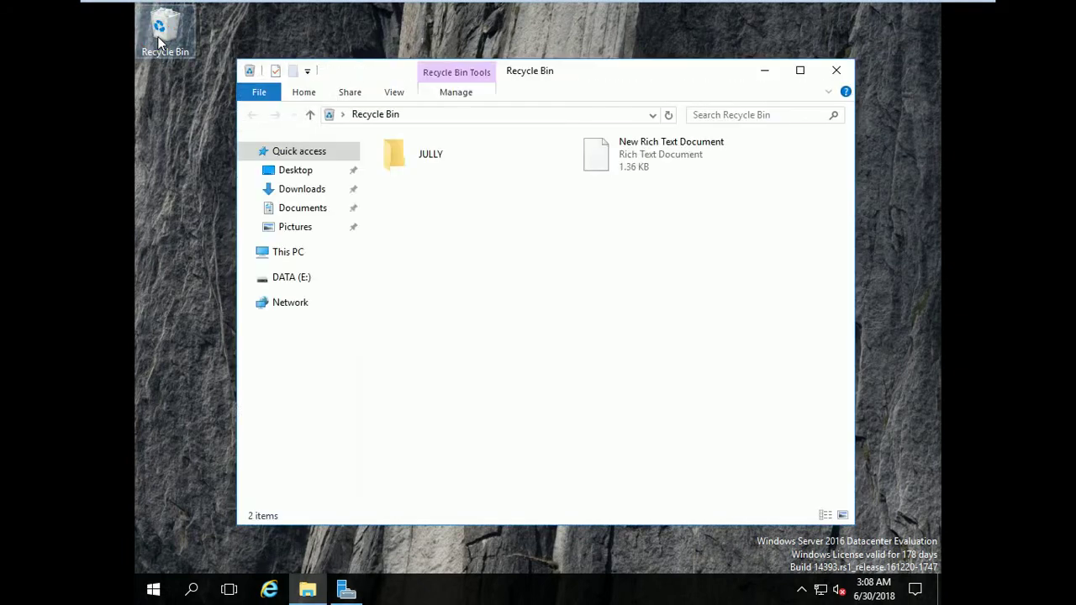
pyautogui.click(837, 71)
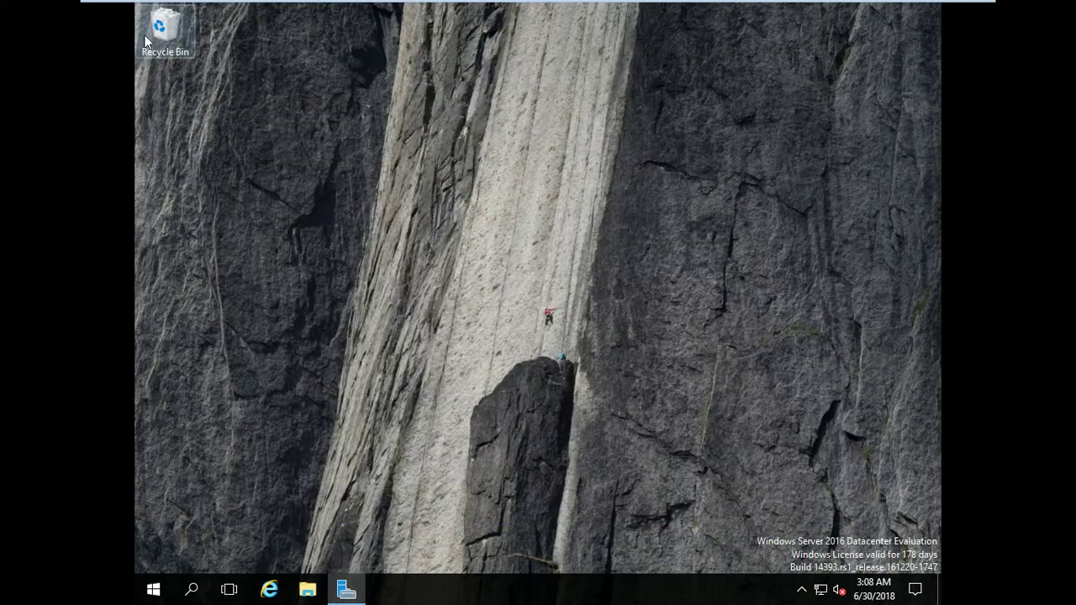
# Step: Empty the Recycle Bin, check its contents again and close its window
pyautogui.rightClick(146, 37)
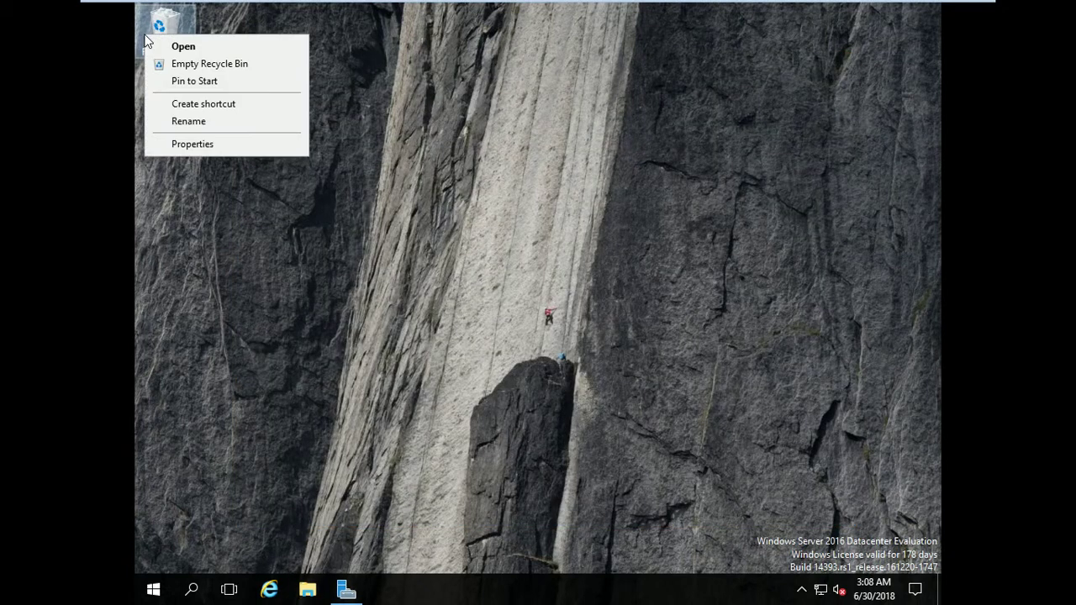
pyautogui.click(223, 65)
pyautogui.click(596, 312)
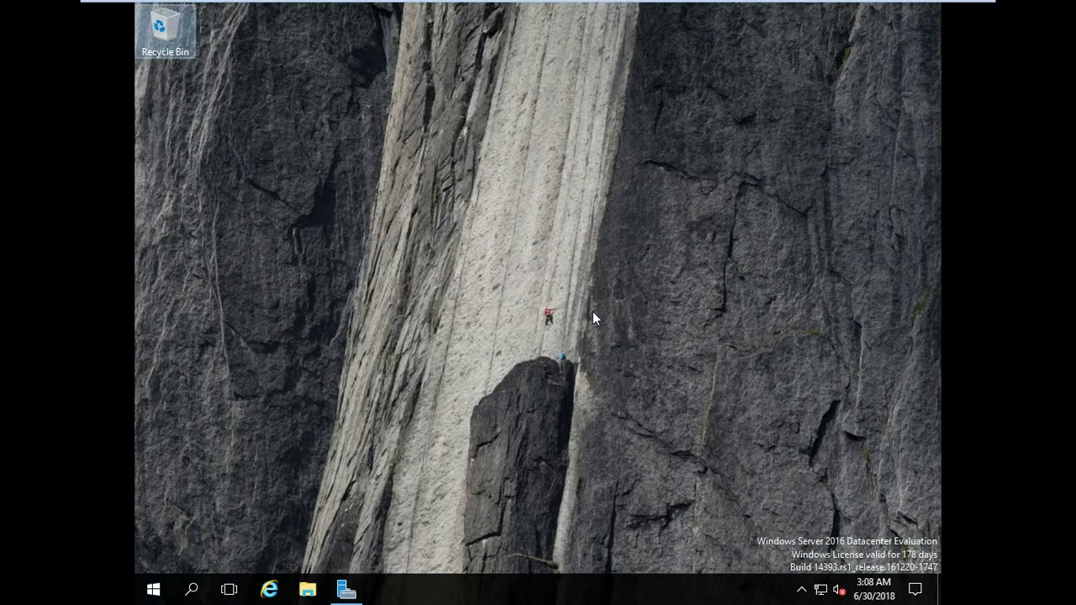
pyautogui.doubleClick(164, 29)
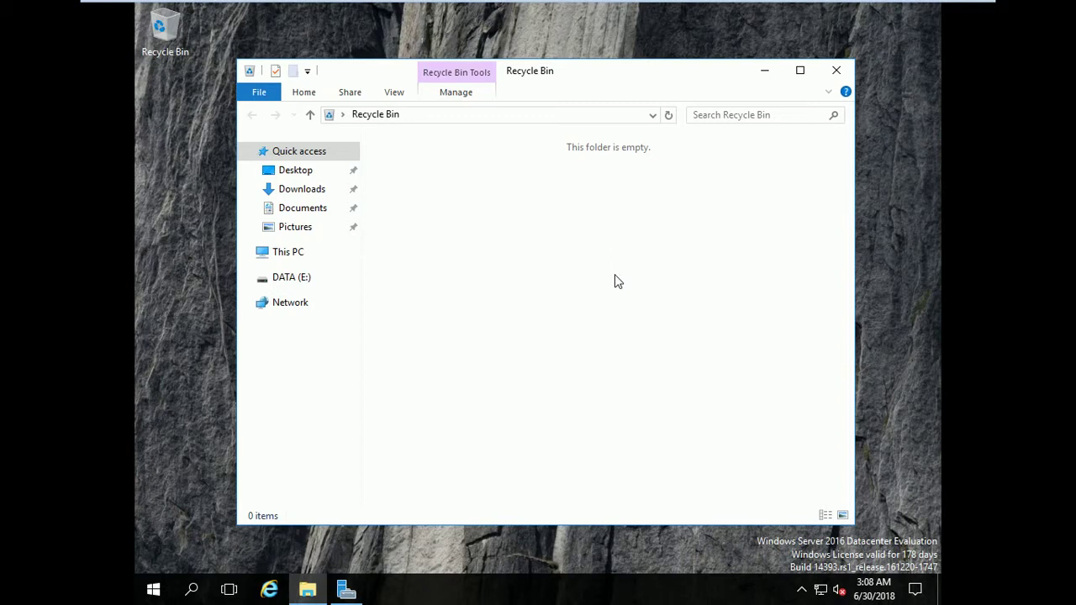
pyautogui.click(836, 74)
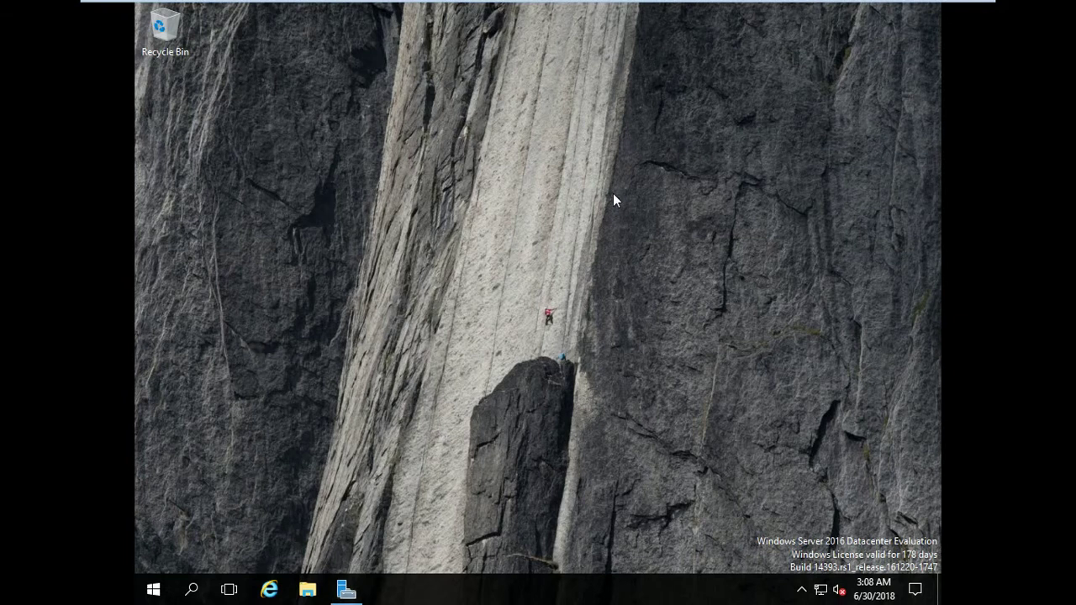
pyautogui.press('super')
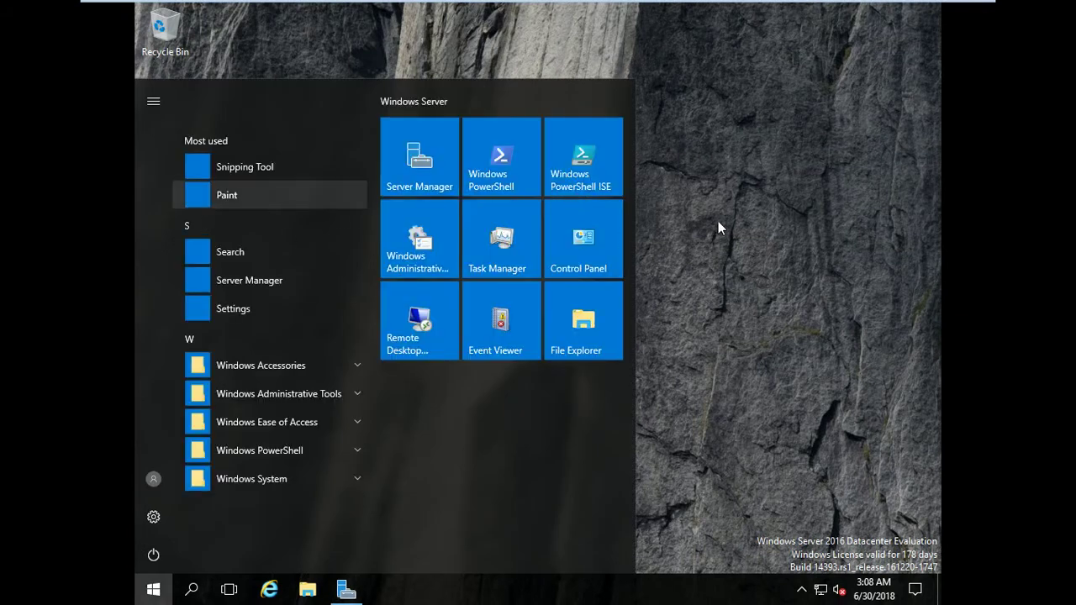
pyautogui.rightClick(693, 185)
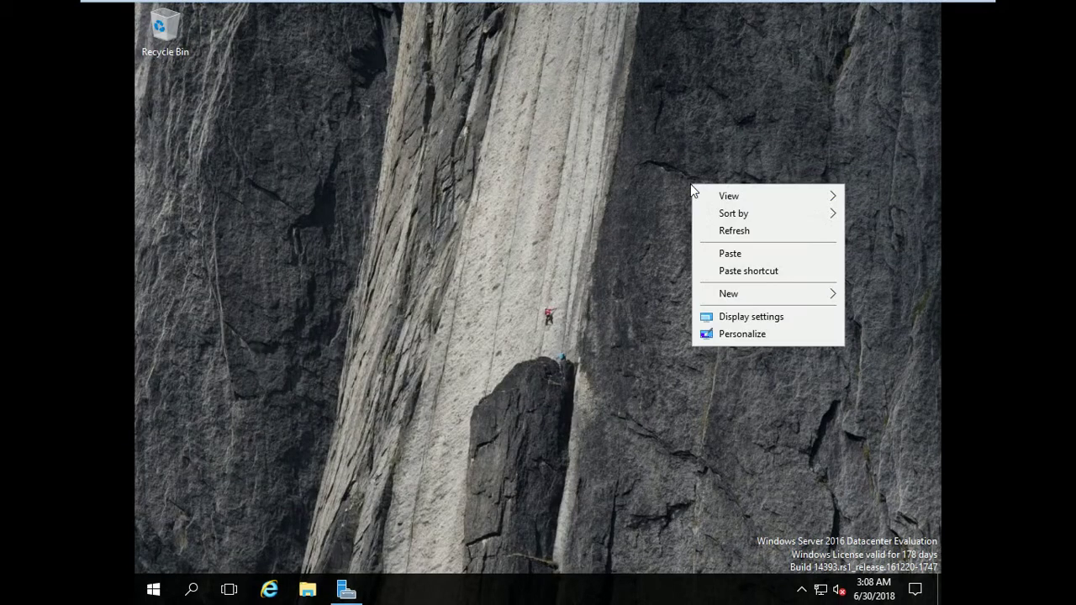
pyautogui.click(731, 234)
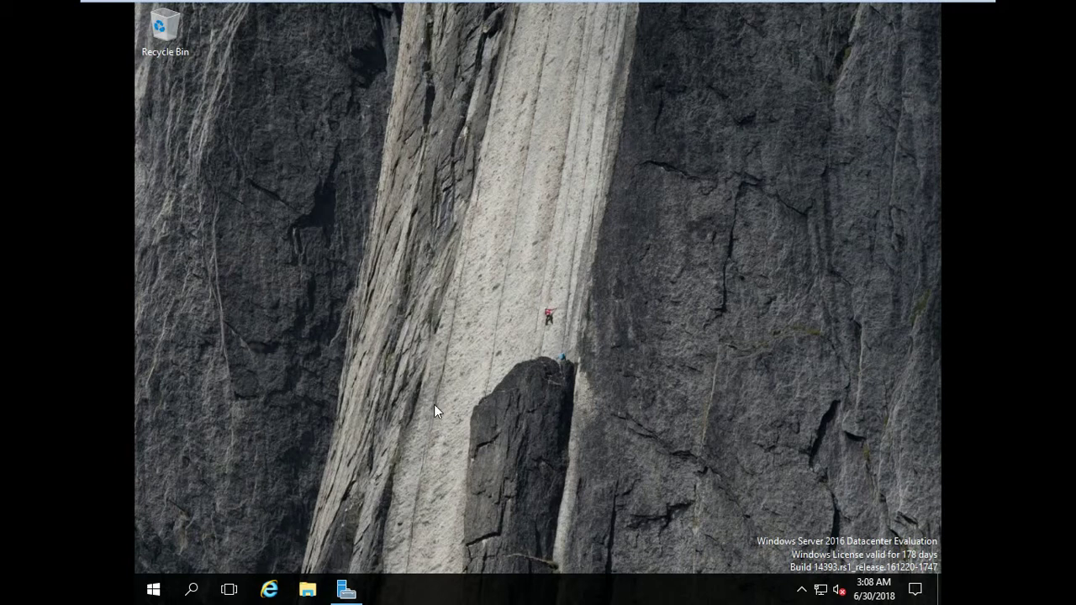
pyautogui.press('super+r')
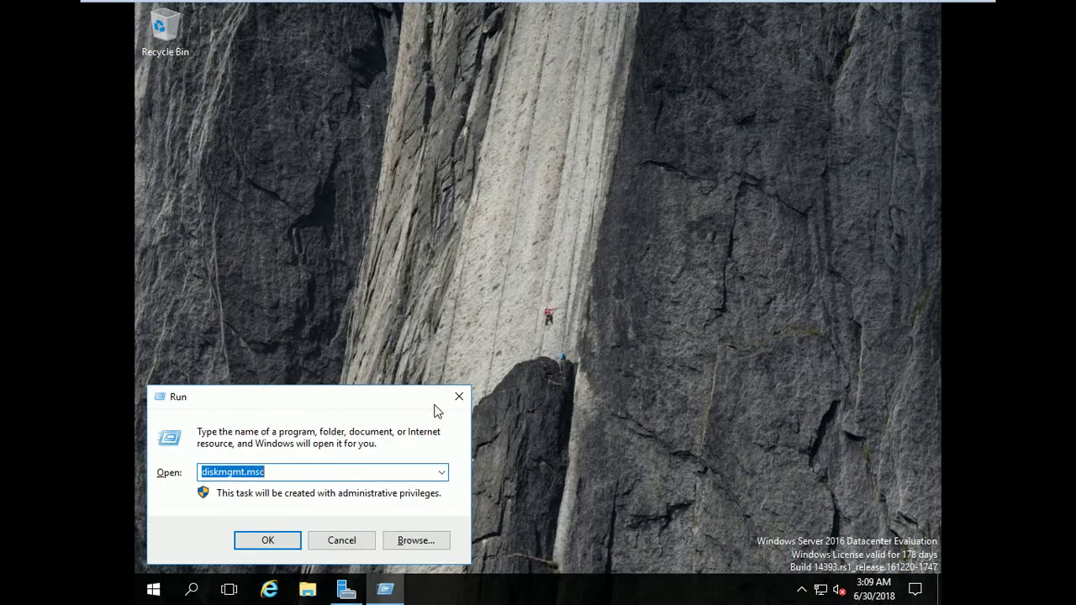
pyautogui.click(341, 542)
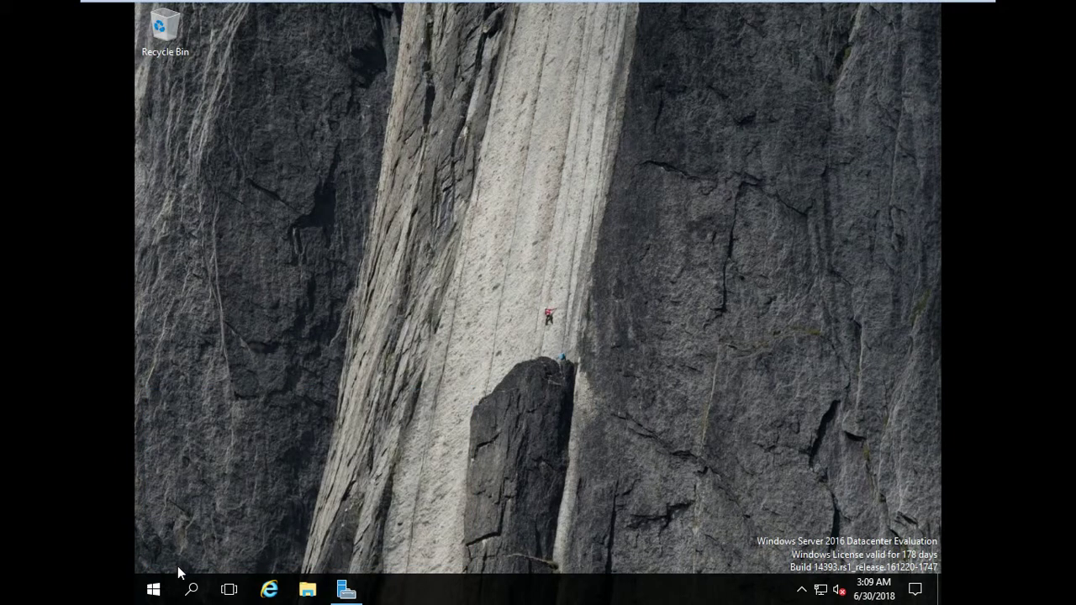
# Step: Restore the DATA (E:) drive to its previous version from 6/30/2018 3:07 AM through the drive's properties
pyautogui.press('super+e')
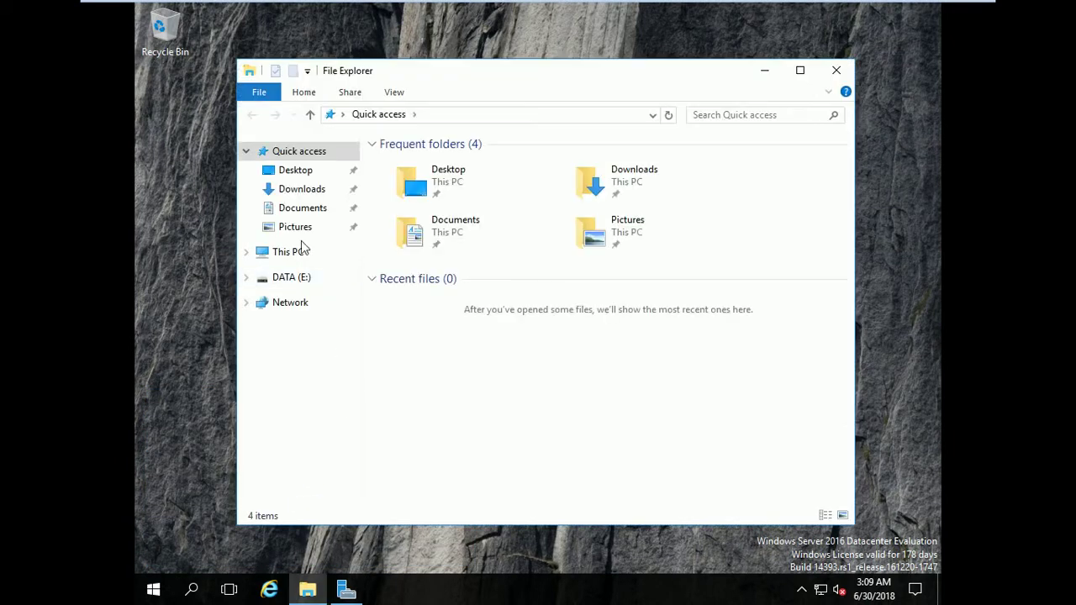
pyautogui.rightClick(289, 280)
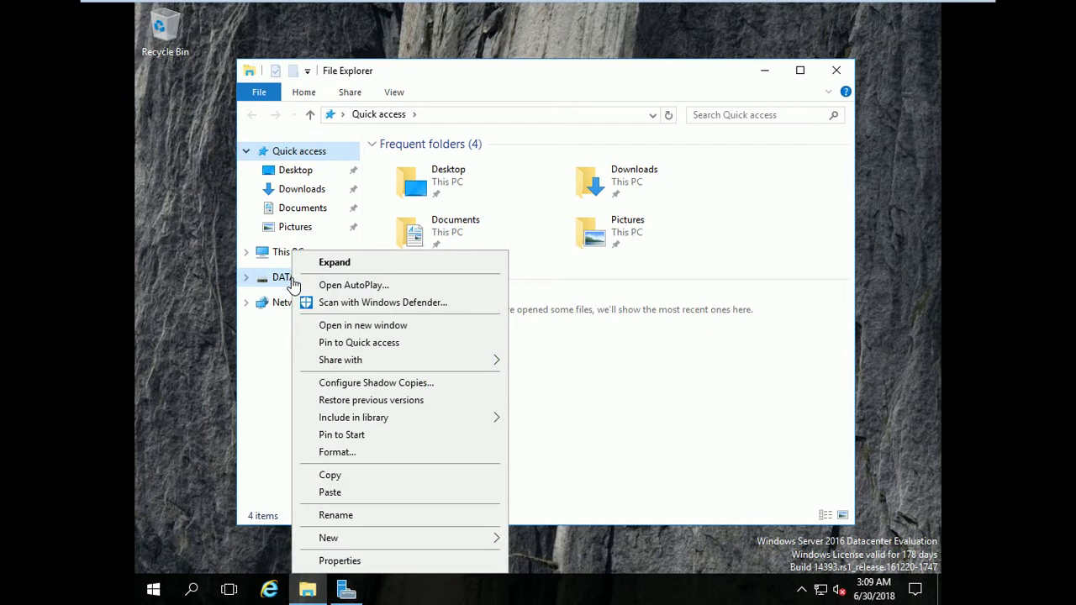
pyautogui.click(338, 559)
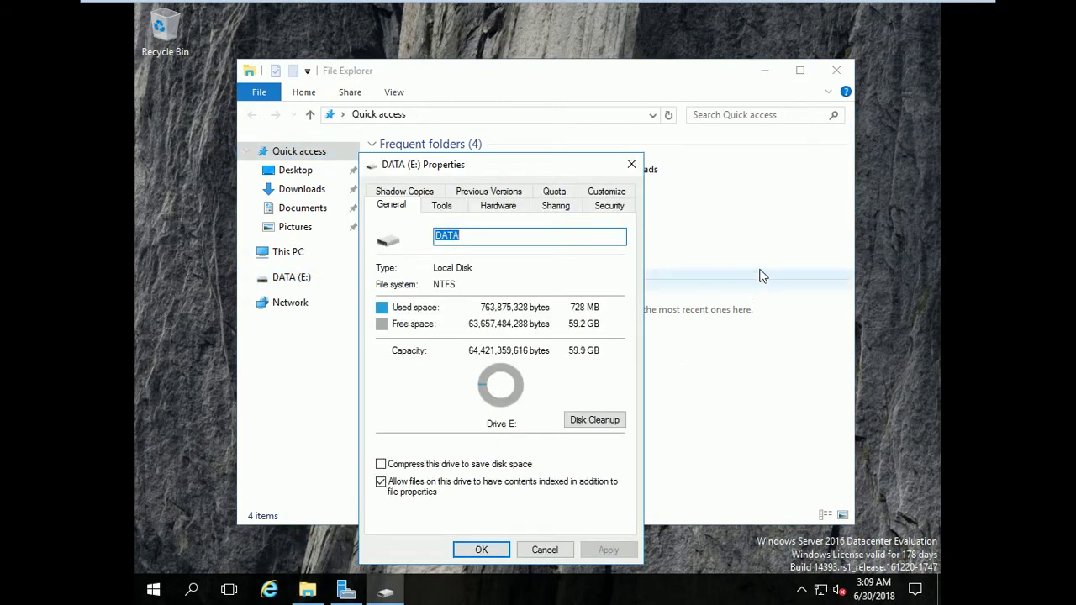
pyautogui.click(465, 195)
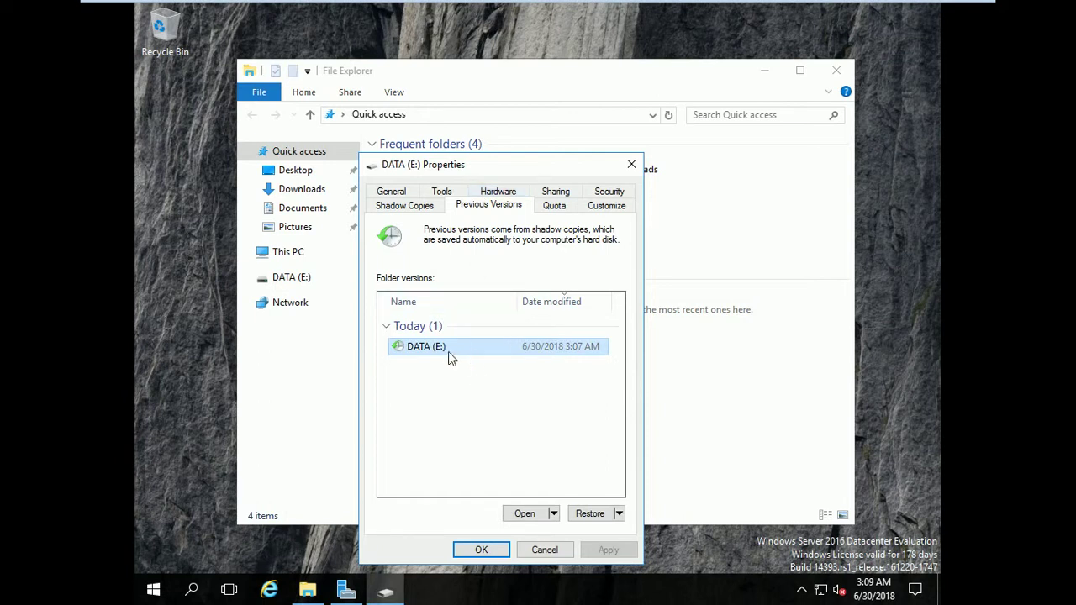
pyautogui.click(589, 514)
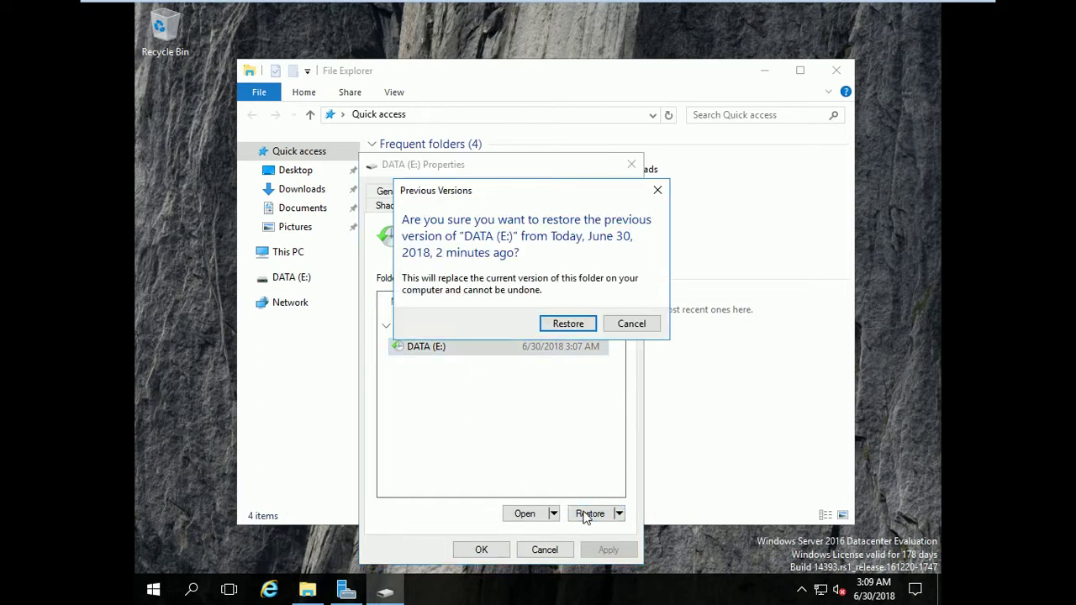
pyautogui.click(579, 322)
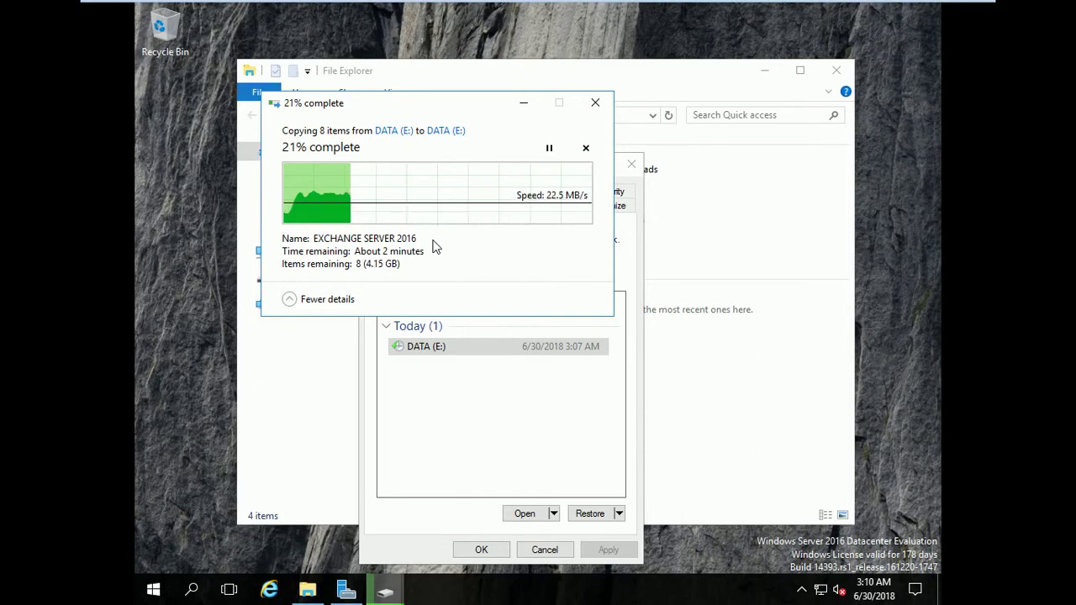
# Step: Open a Command Prompt window by running cmd while the restore is in progress
pyautogui.press('super+r')
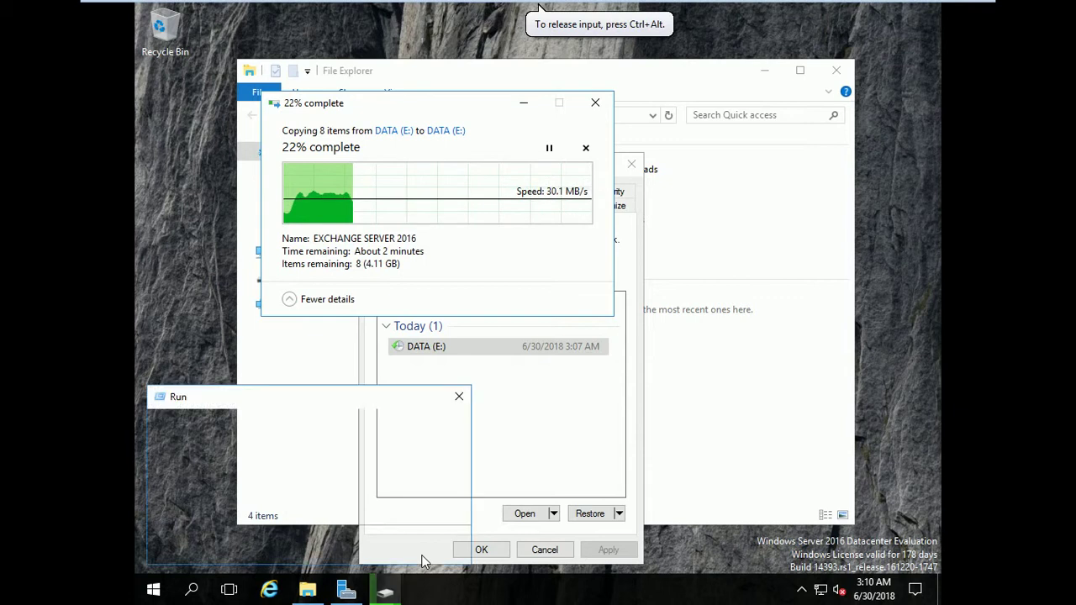
pyautogui.write('cmd')
pyautogui.press('Return')
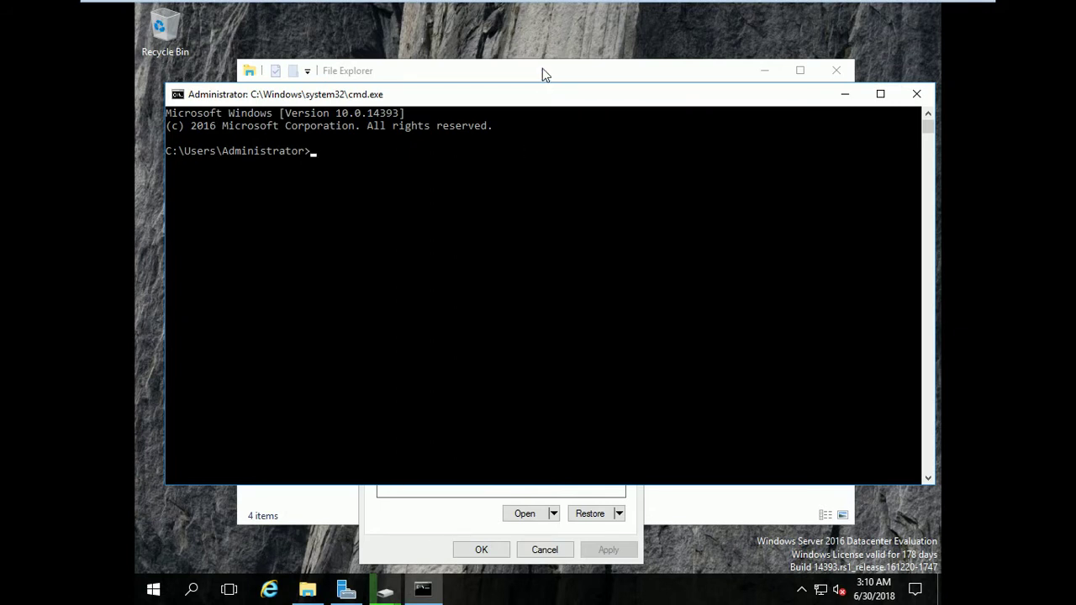
# Step: Set the Command Prompt font to Lucida Console at size 20 and move the window fully into view
pyautogui.rightClick(542, 94)
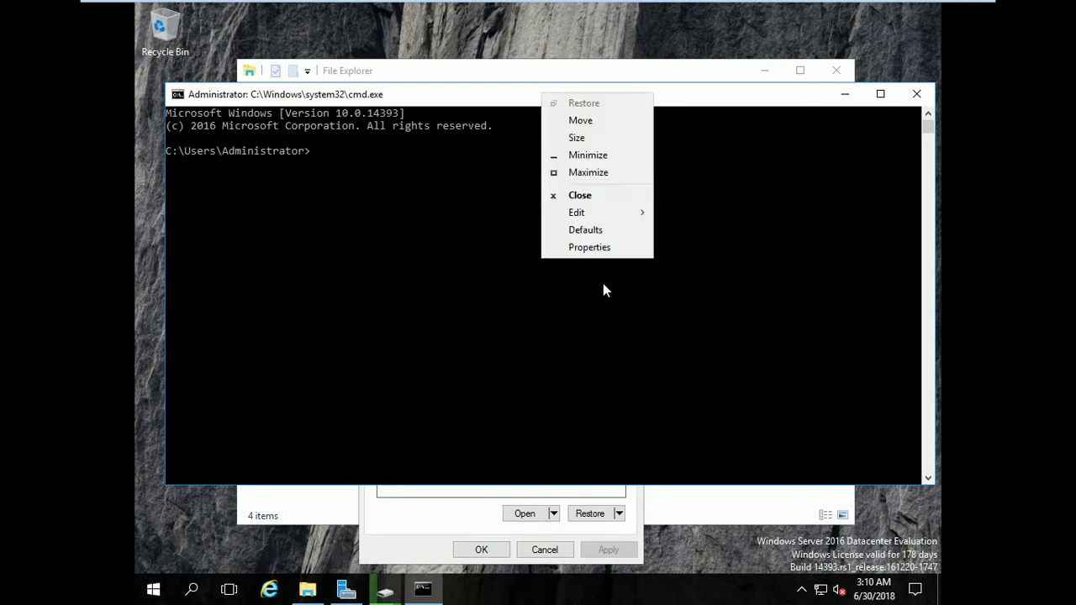
pyautogui.click(602, 252)
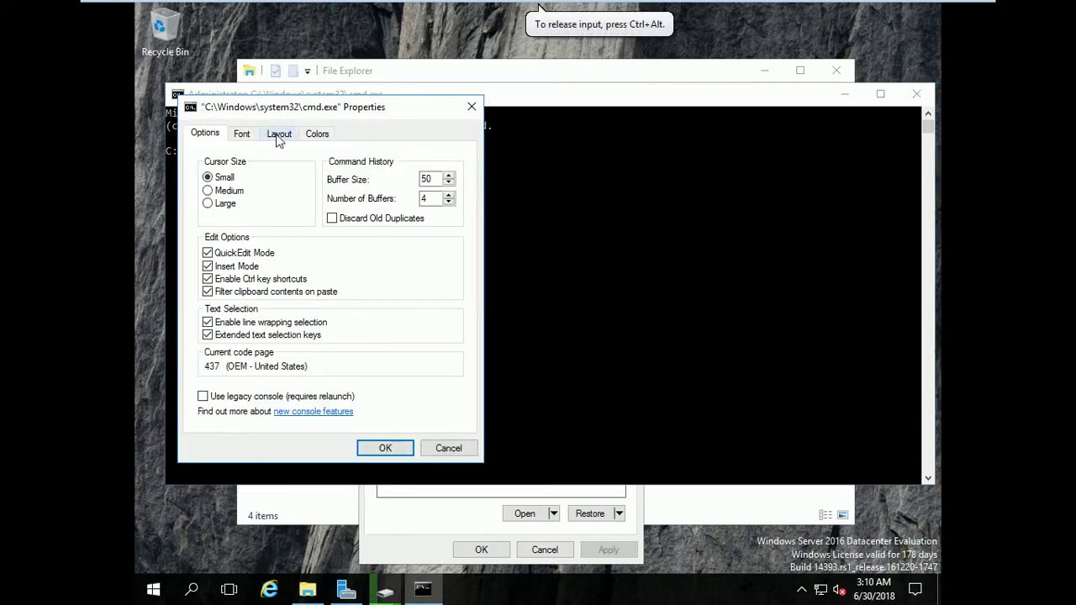
pyautogui.click(242, 134)
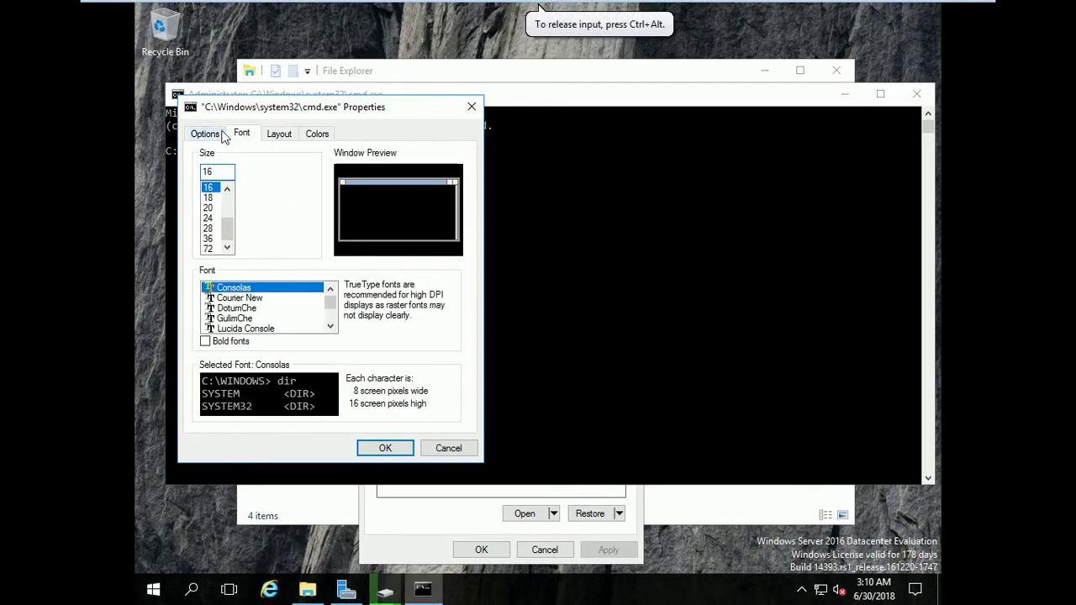
pyautogui.click(208, 208)
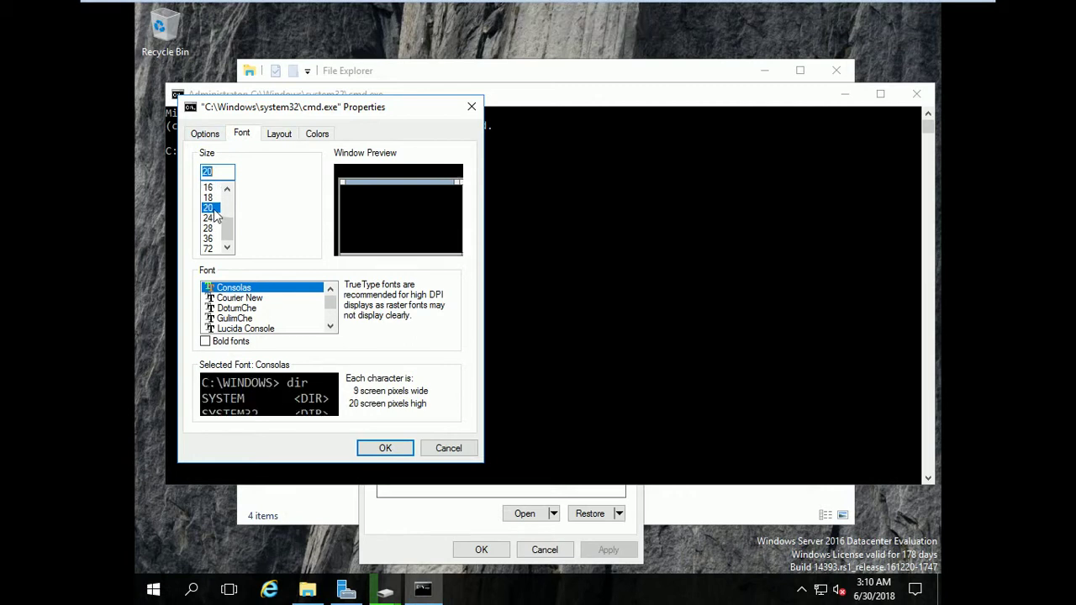
pyautogui.click(247, 320)
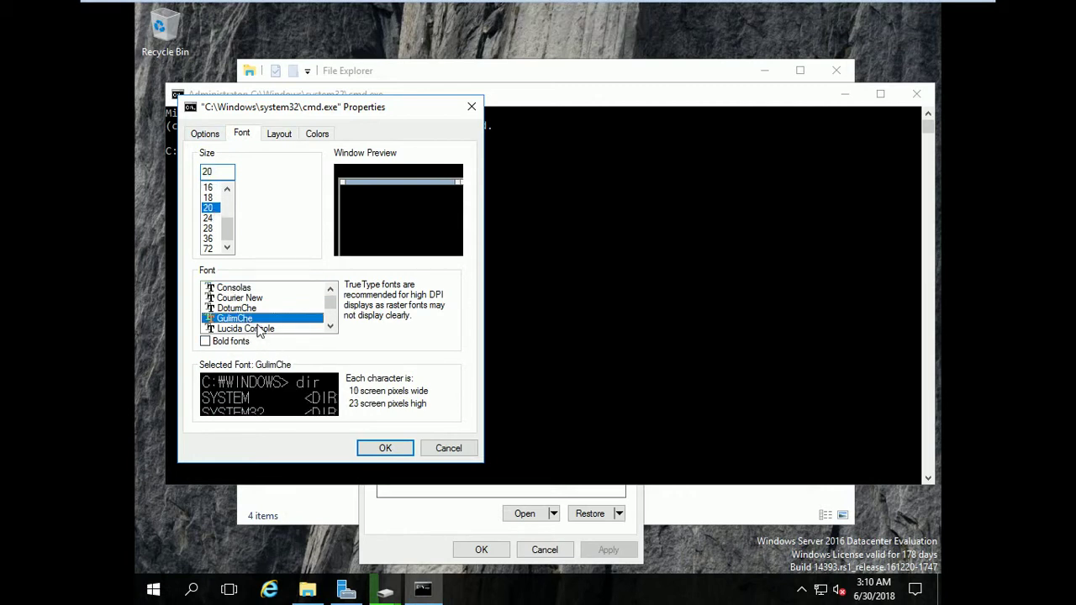
pyautogui.click(259, 331)
pyautogui.click(259, 330)
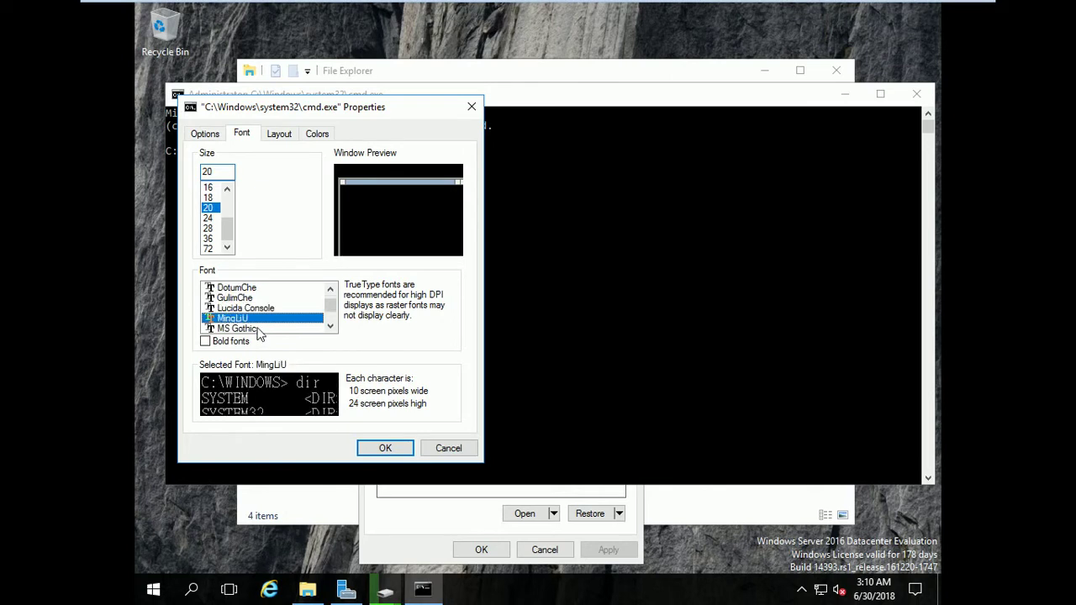
pyautogui.click(247, 311)
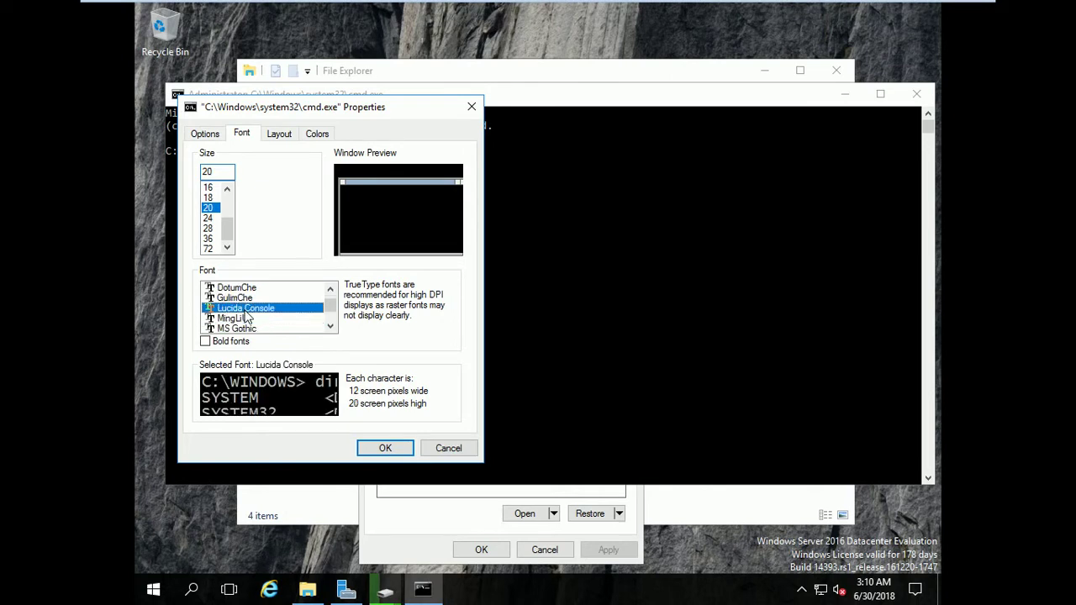
pyautogui.click(386, 449)
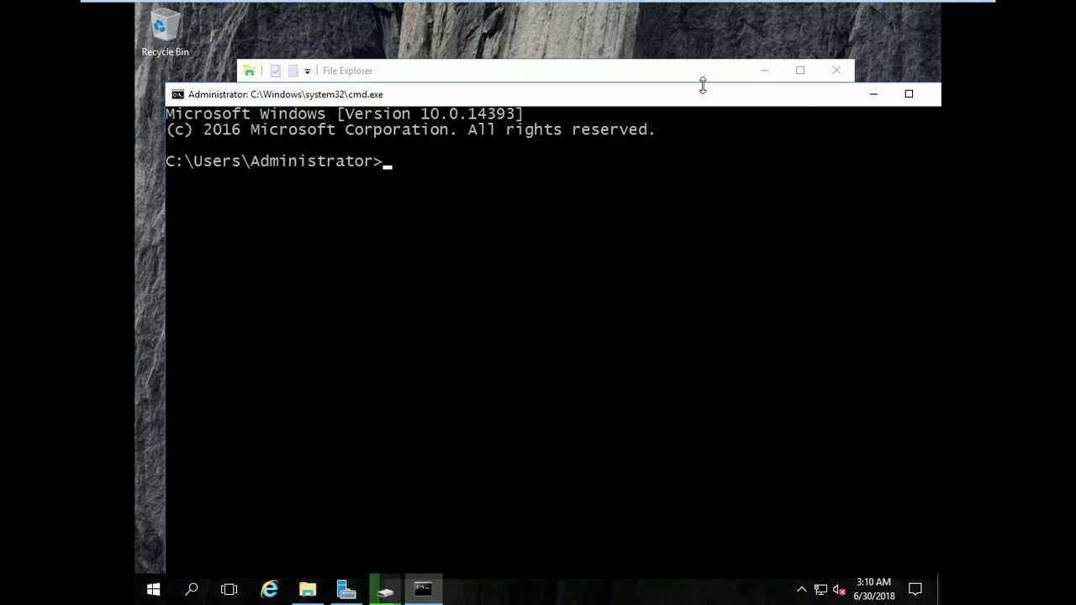
pyautogui.moveTo(678, 99); pyautogui.dragTo(650, 56)
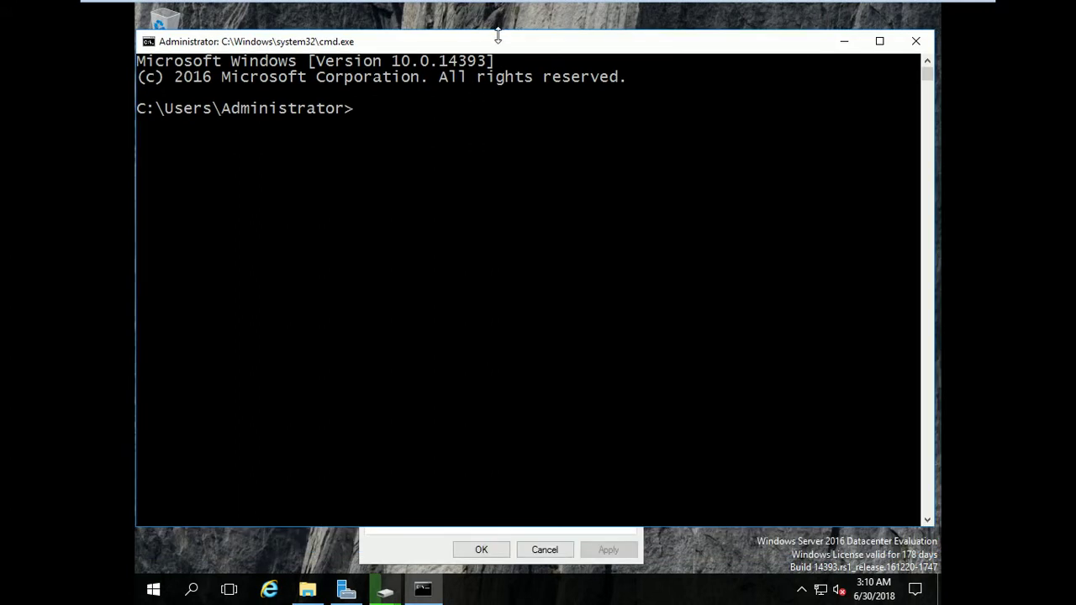
pyautogui.rightClick(501, 46)
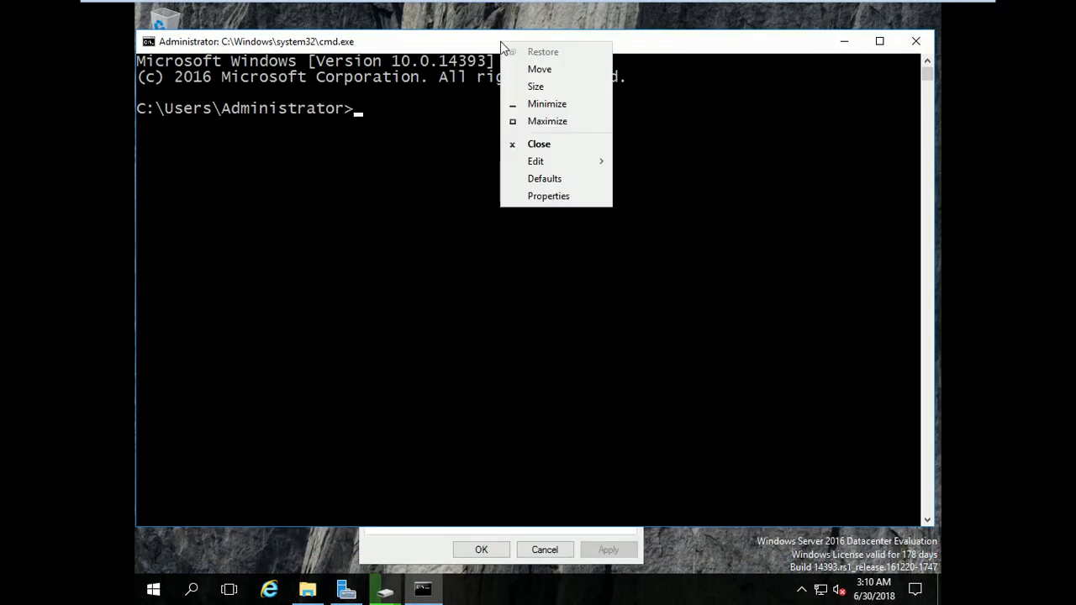
pyautogui.click(550, 197)
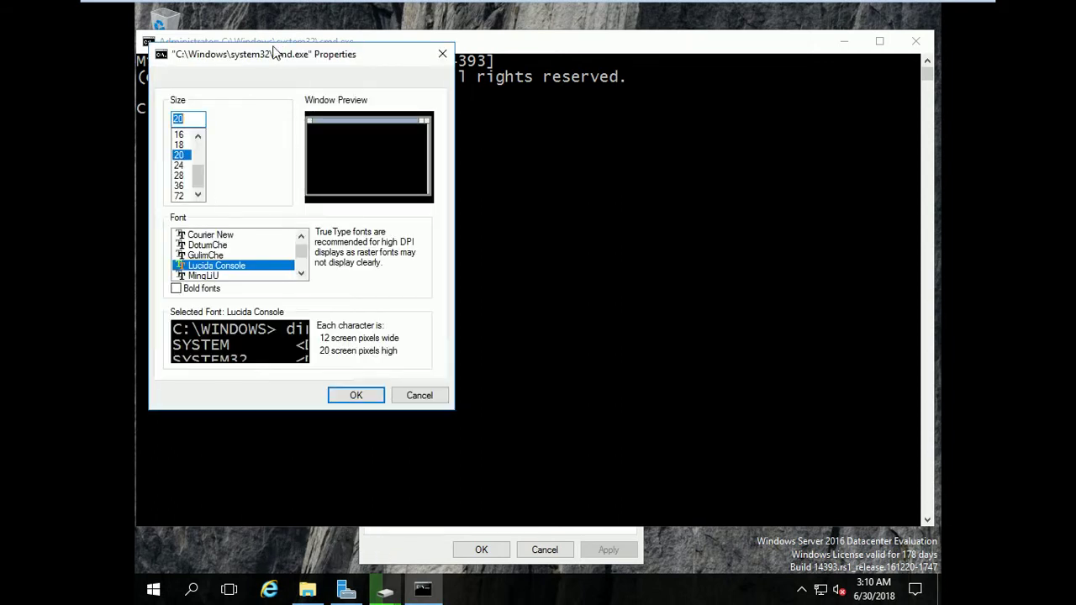
pyautogui.click(286, 84)
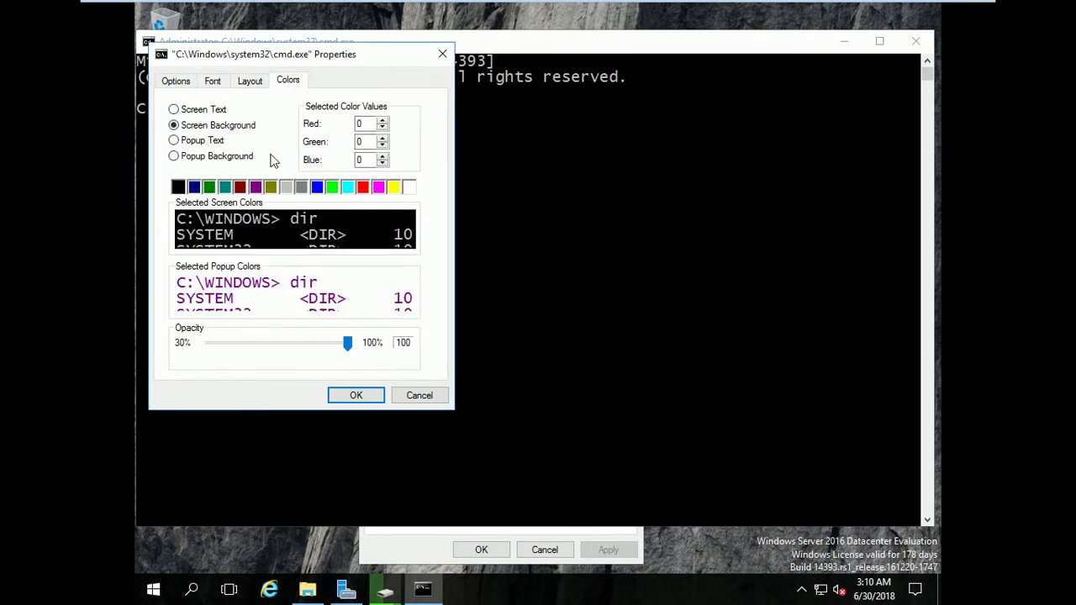
pyautogui.click(236, 161)
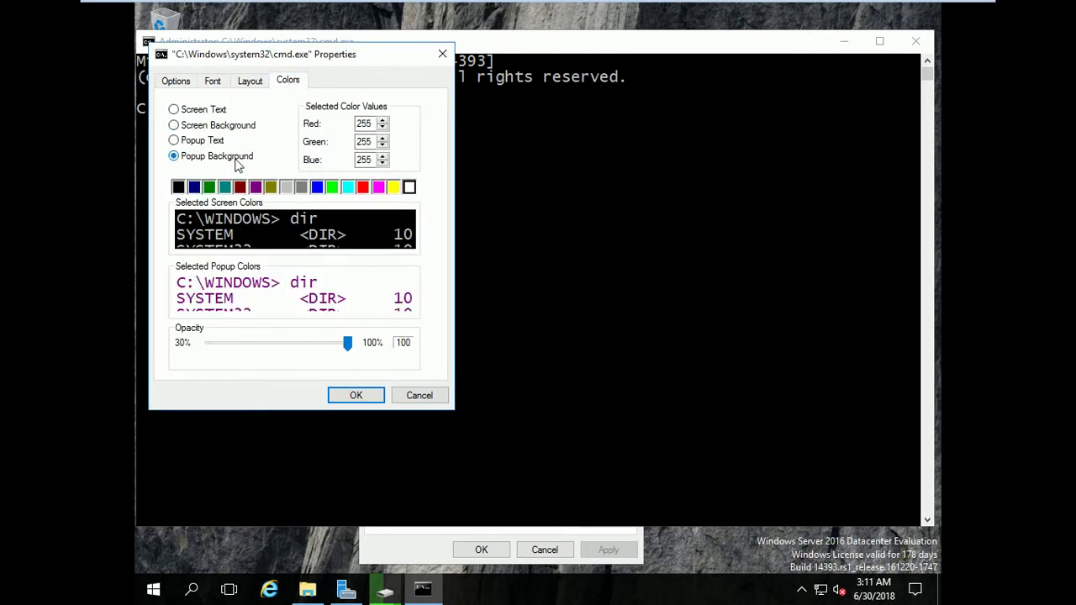
pyautogui.click(393, 188)
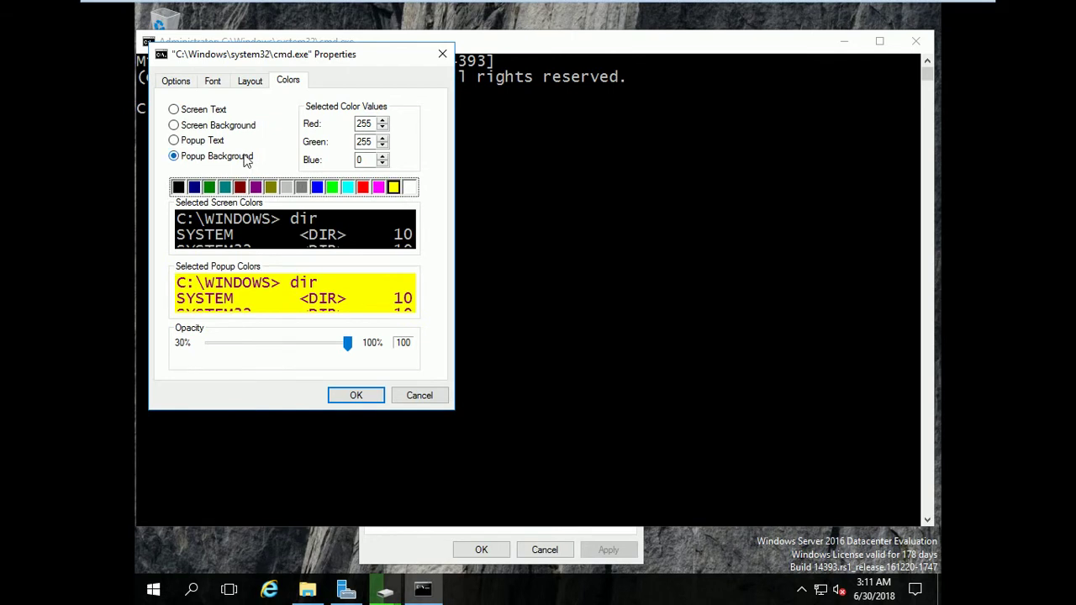
pyautogui.click(206, 145)
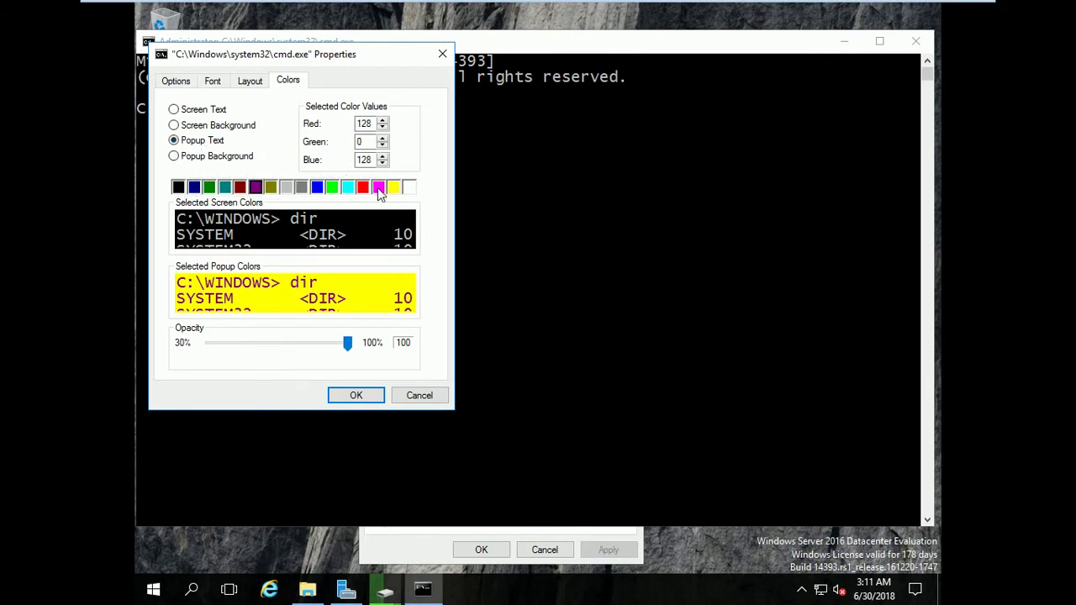
pyautogui.click(391, 190)
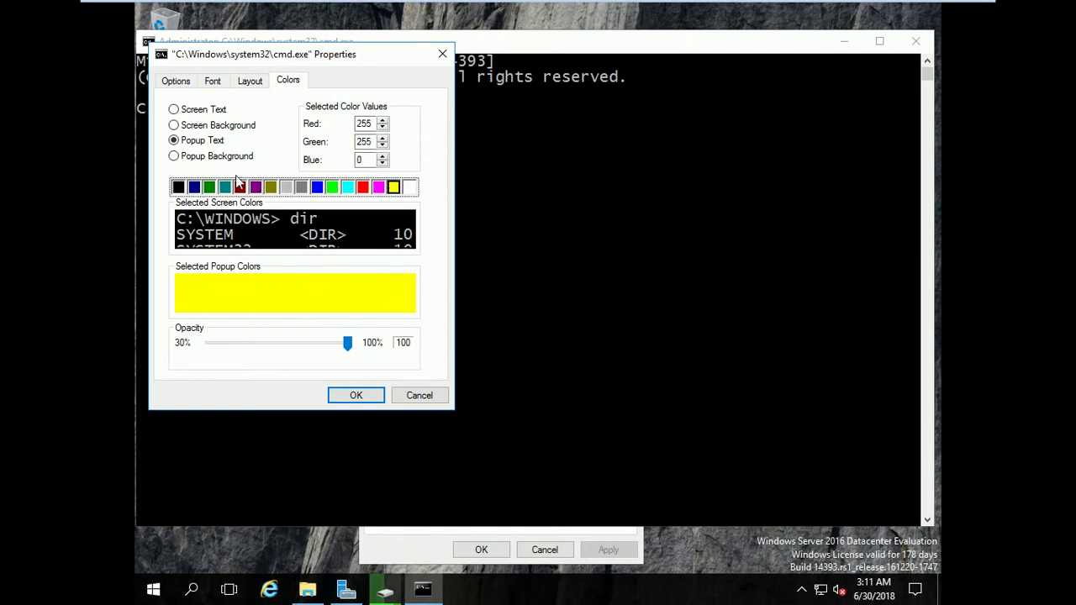
pyautogui.click(419, 396)
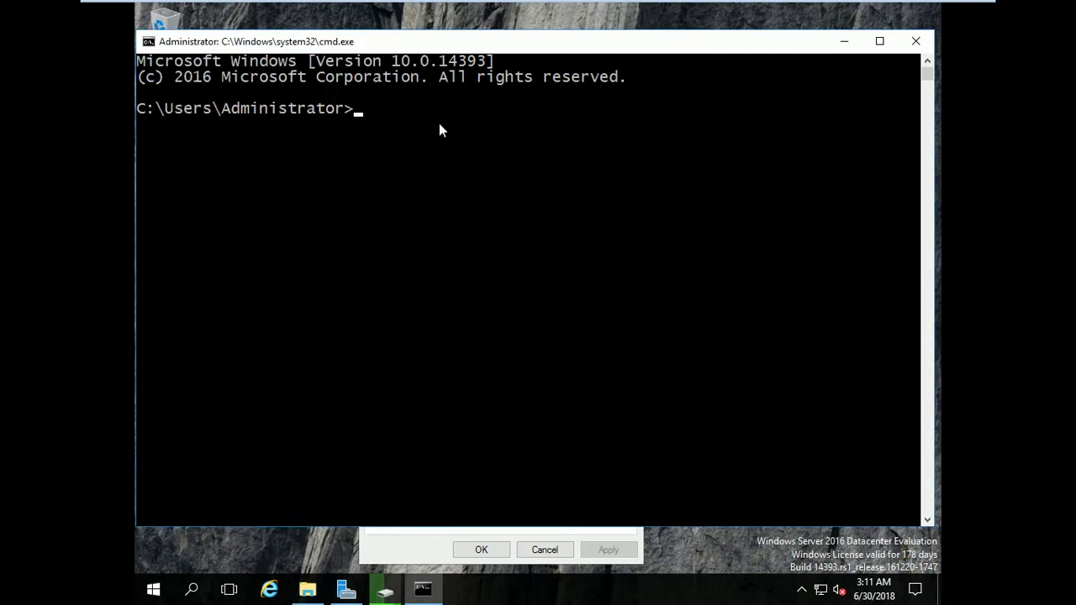
# Step: Minimize the Command Prompt window and dismiss the restore message for the DATA (E:) drive once copying finishes
pyautogui.click(414, 547)
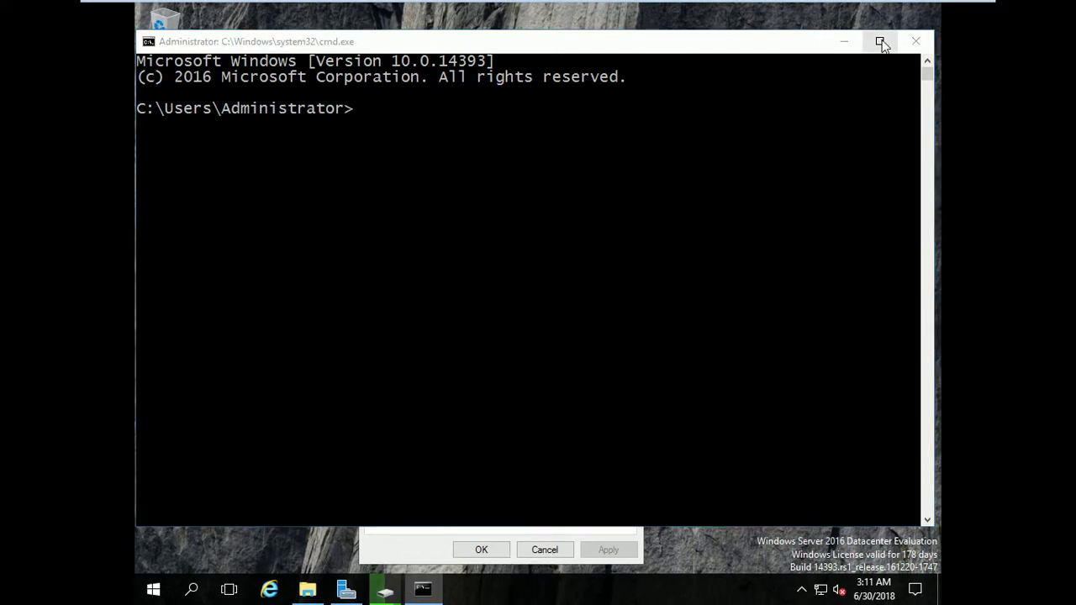
pyautogui.click(843, 42)
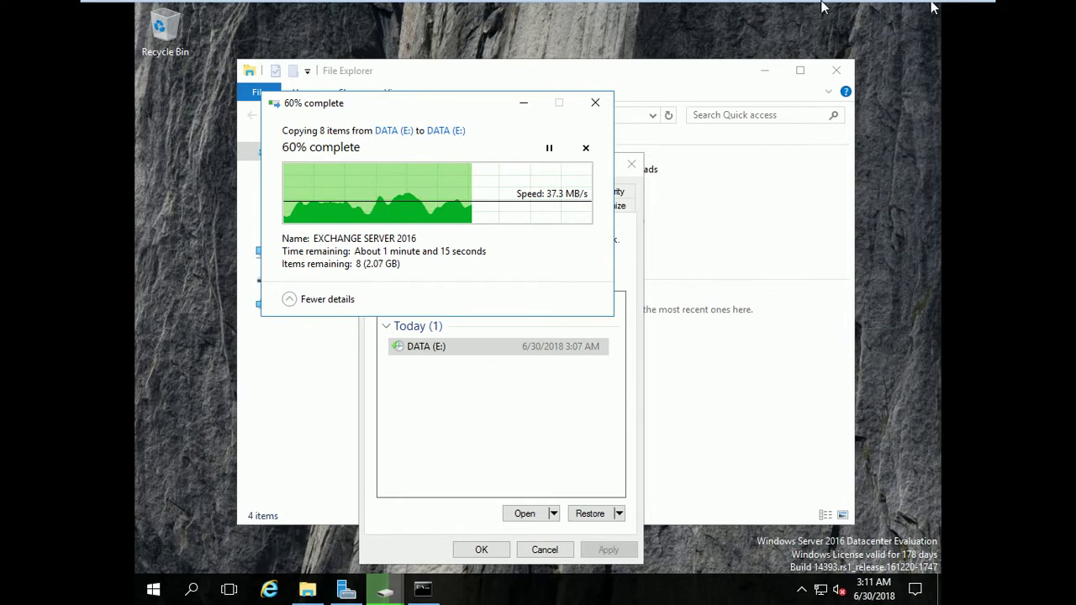
pyautogui.moveTo(826, 6)
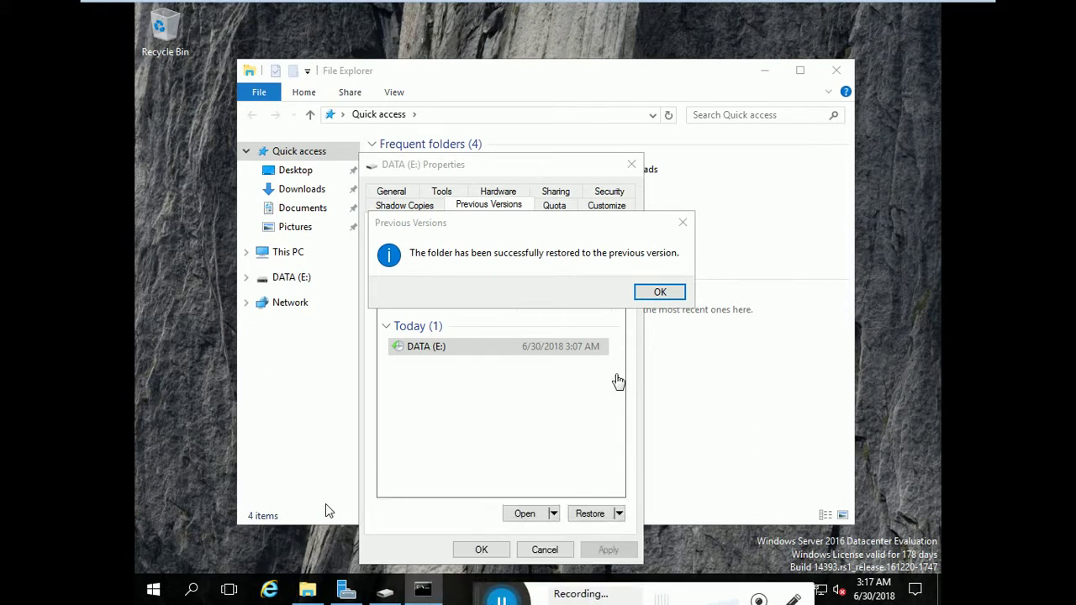
pyautogui.click(673, 294)
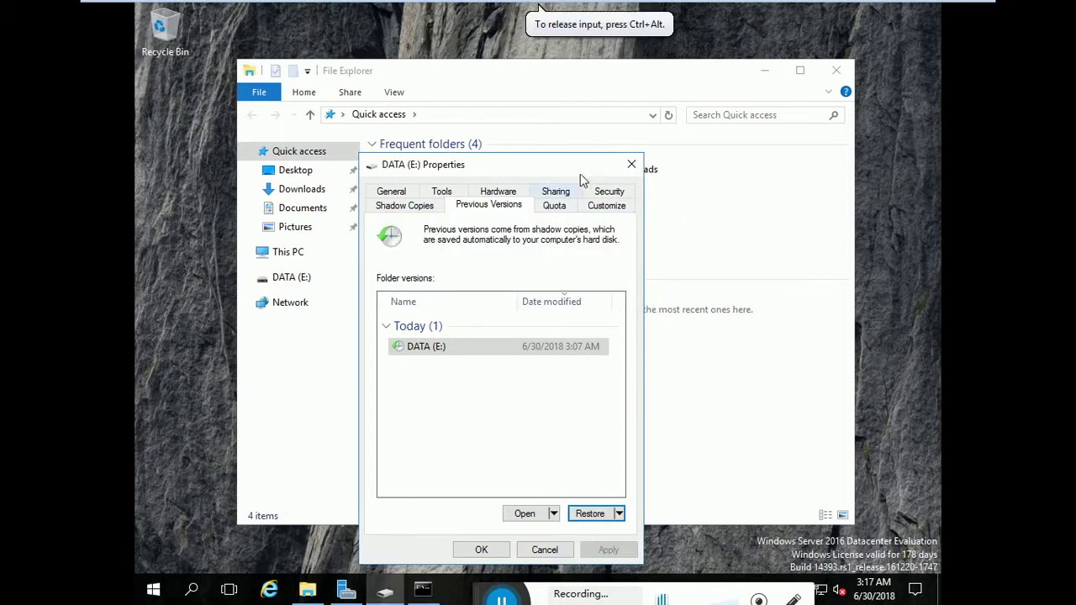
pyautogui.moveTo(582, 177); pyautogui.dragTo(582, 126)
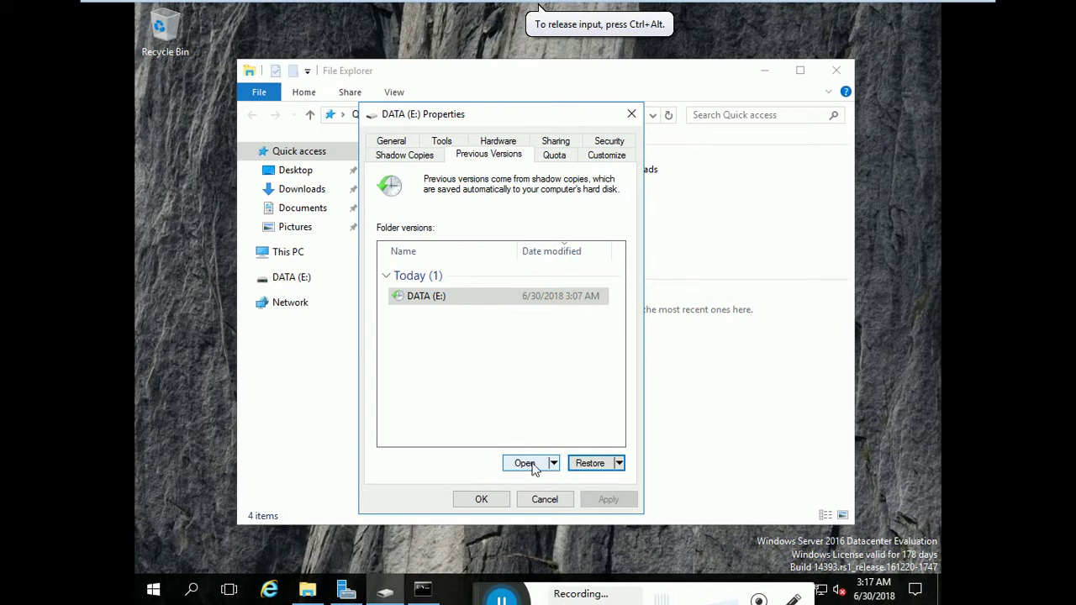
# Step: Close the DATA (E:) properties and open the DATA (E:) drive to check the restored files
pyautogui.click(481, 499)
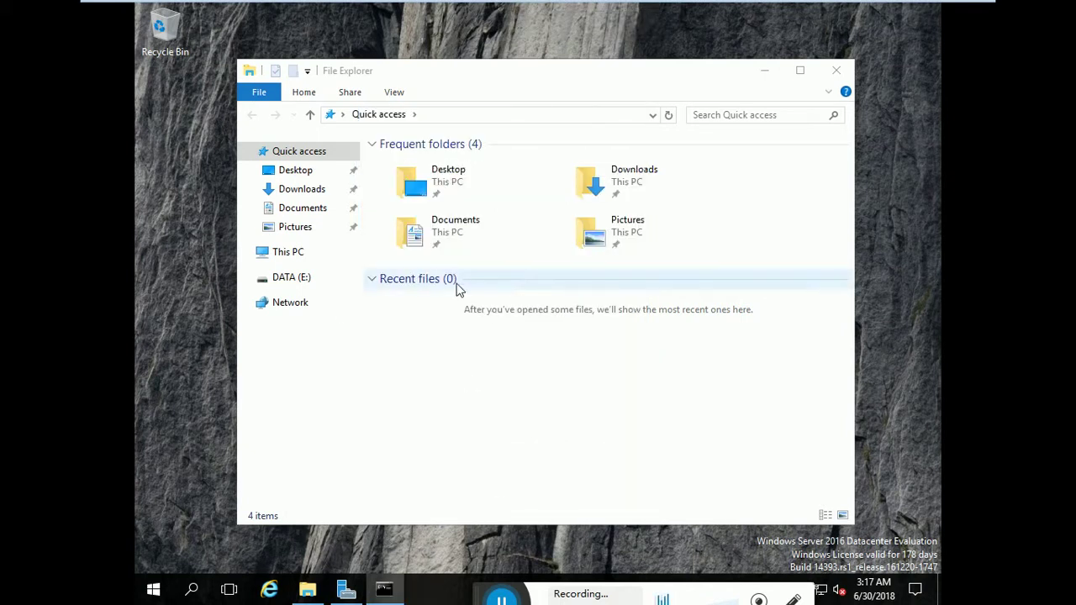
pyautogui.click(284, 278)
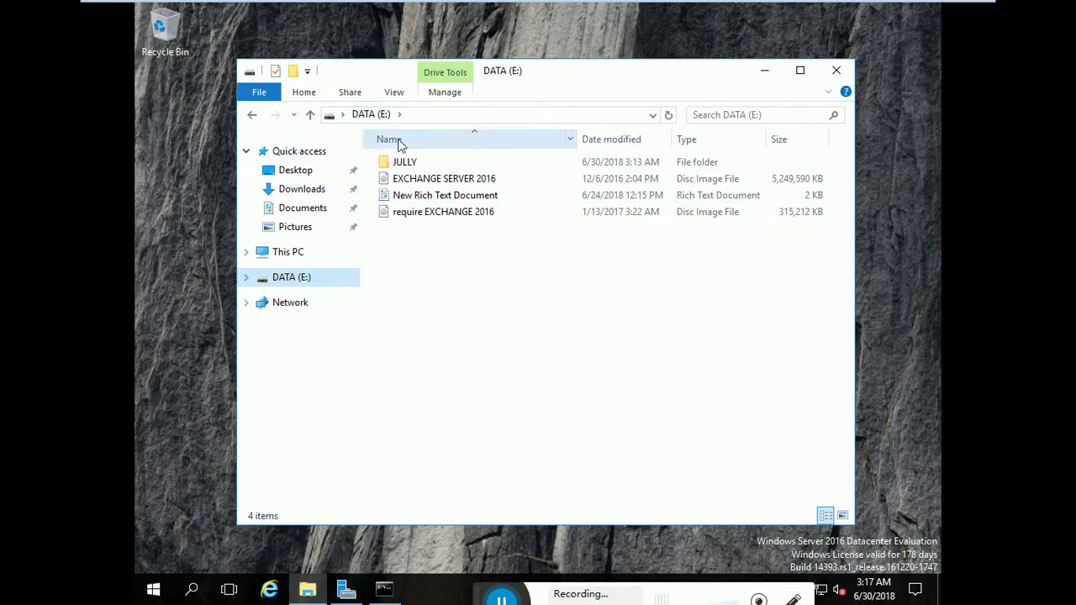
# Step: Delete the 6/30/2018 3:07 AM shadow copy of volume E:\ through the drive's properties, and close the properties and File Explorer
pyautogui.rightClick(301, 283)
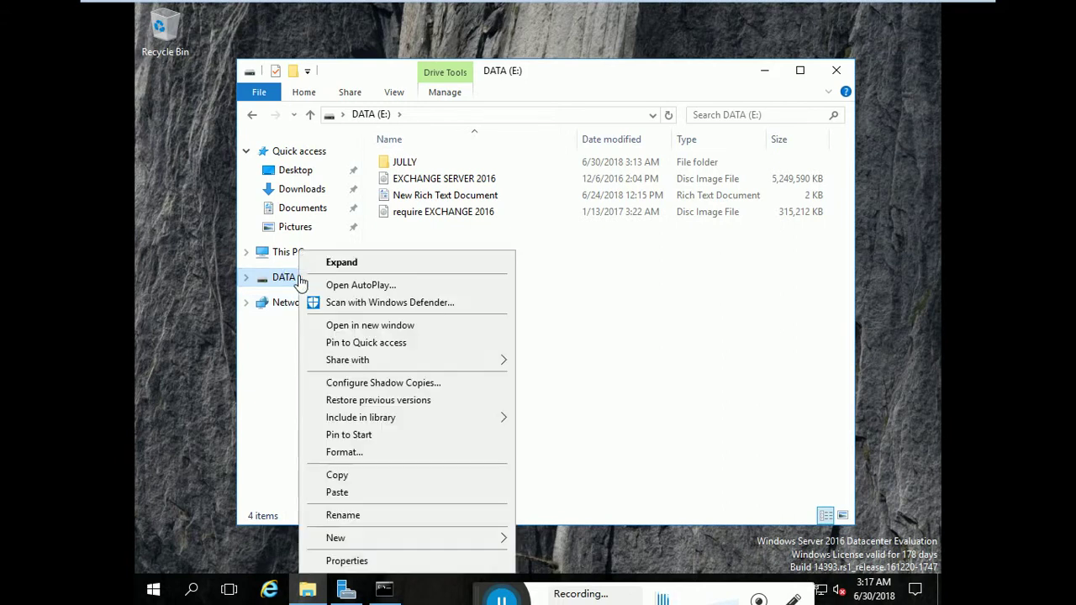
pyautogui.click(346, 560)
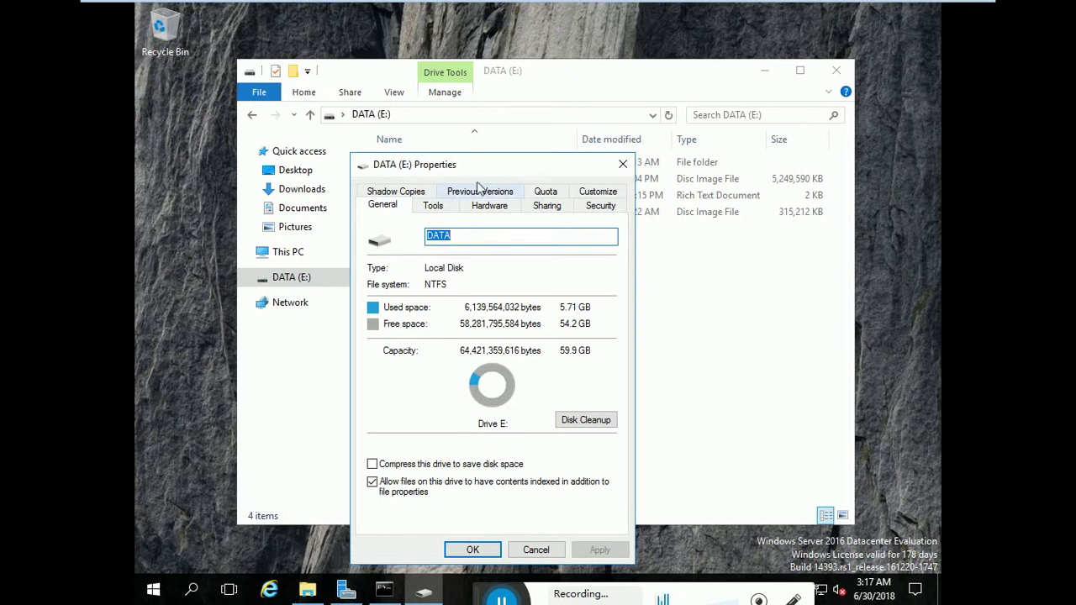
pyautogui.click(421, 192)
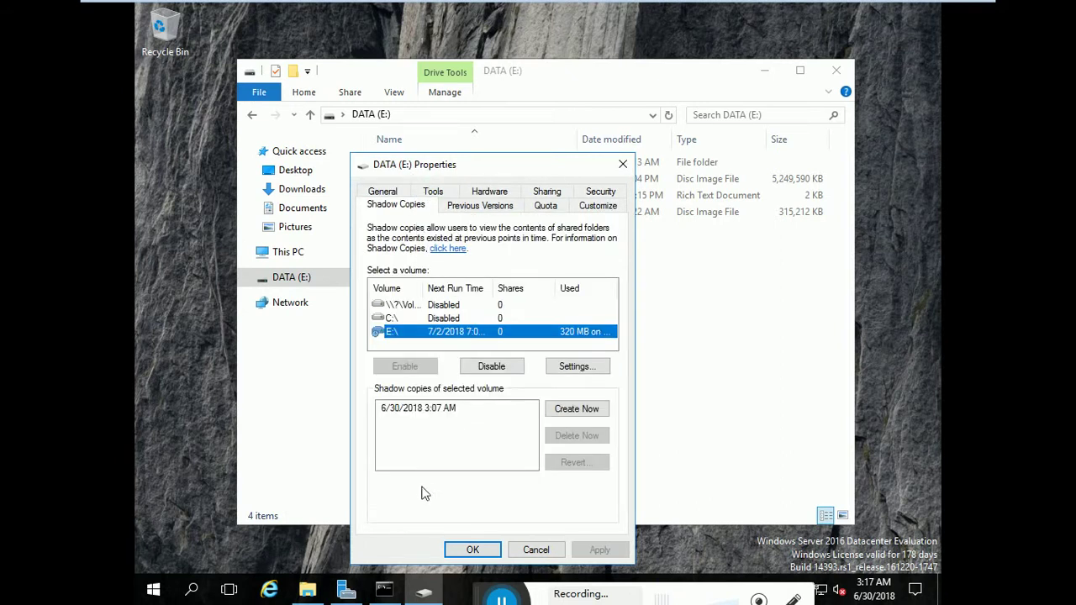
pyautogui.click(435, 417)
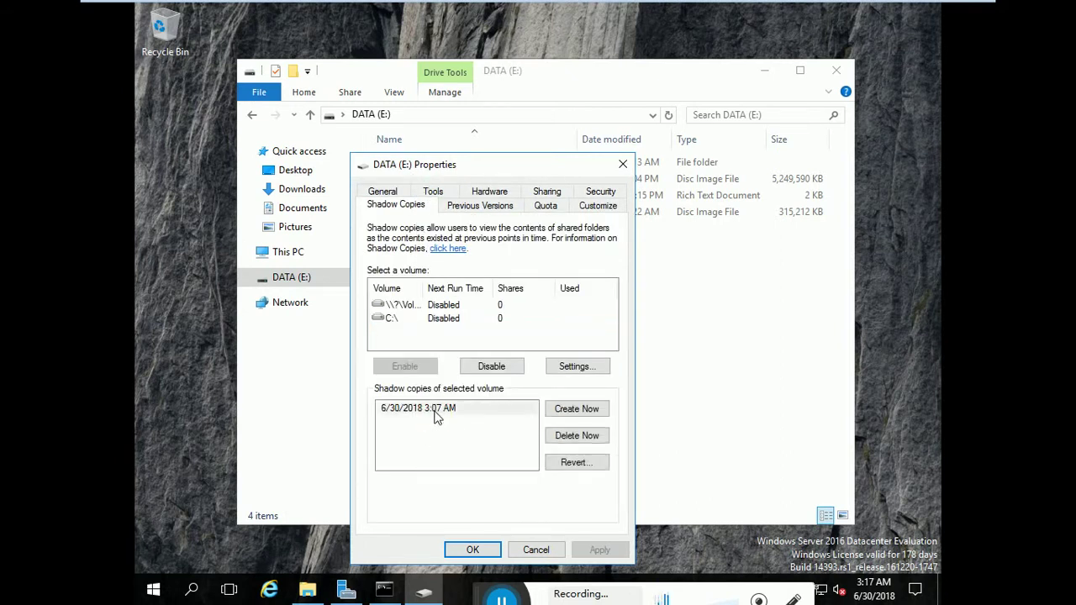
pyautogui.click(577, 436)
pyautogui.click(581, 354)
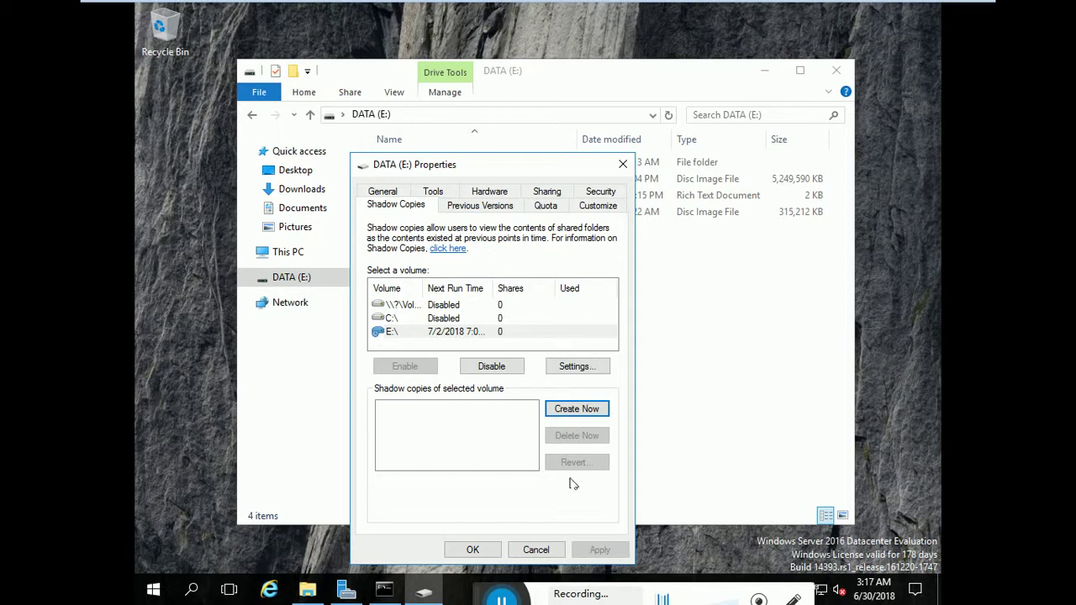
pyautogui.click(537, 549)
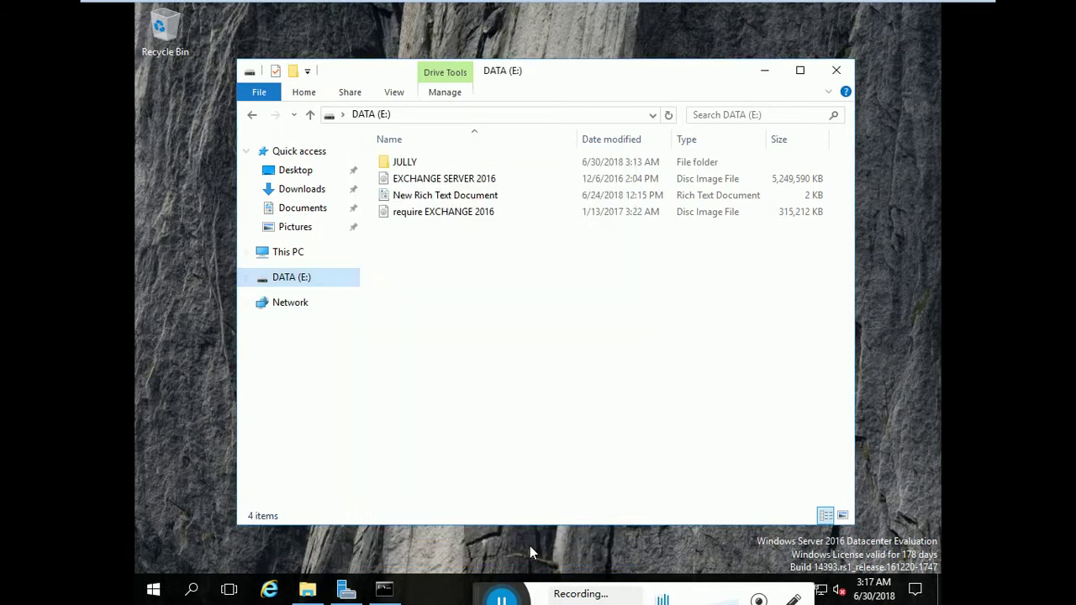
pyautogui.click(834, 71)
pyautogui.click(384, 589)
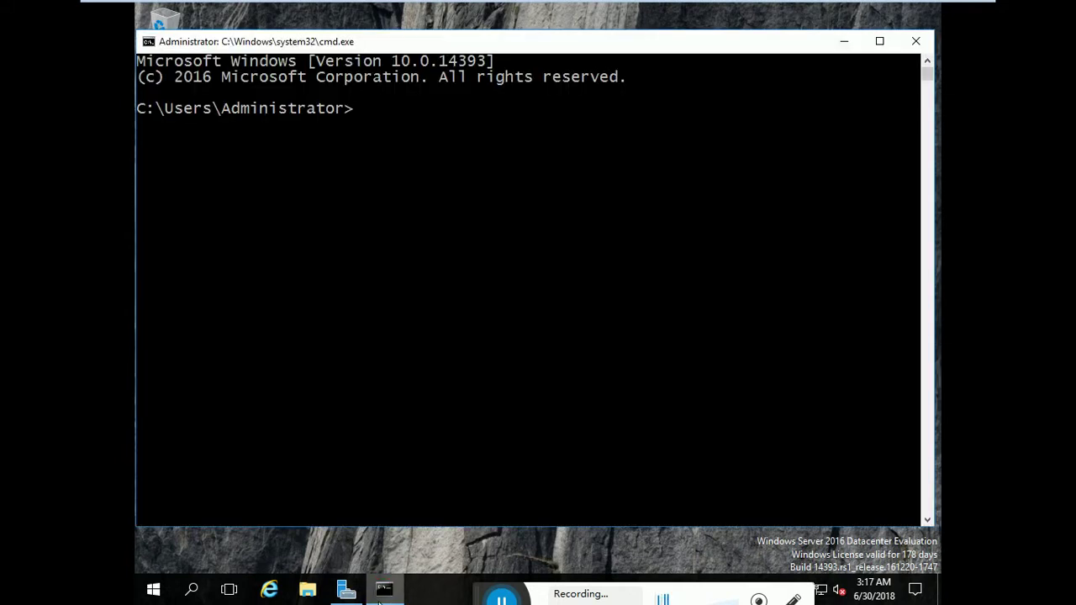
pyautogui.click(412, 334)
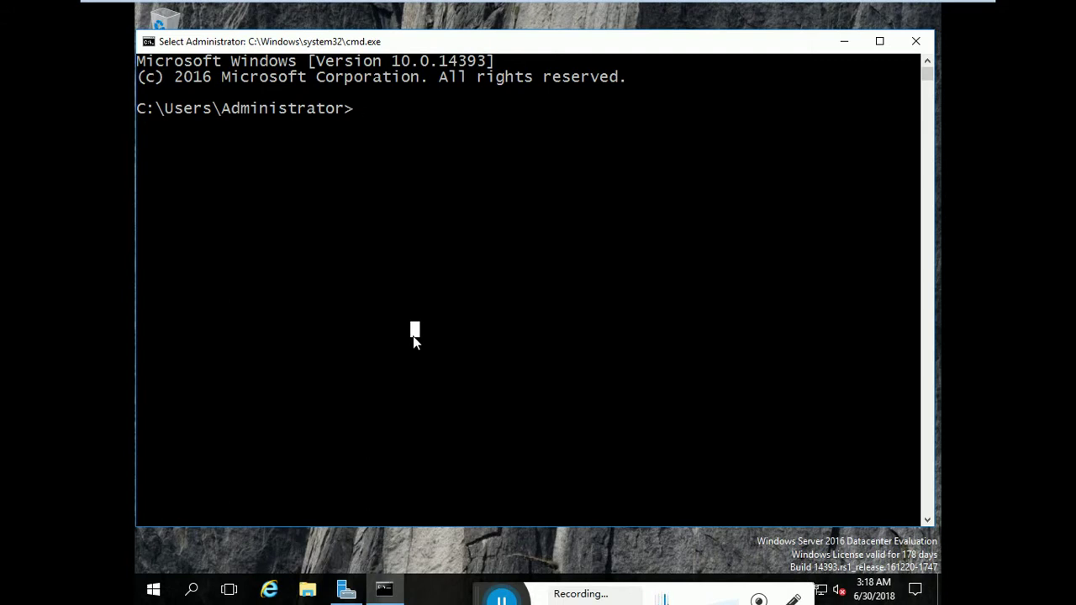
pyautogui.write('VSS')
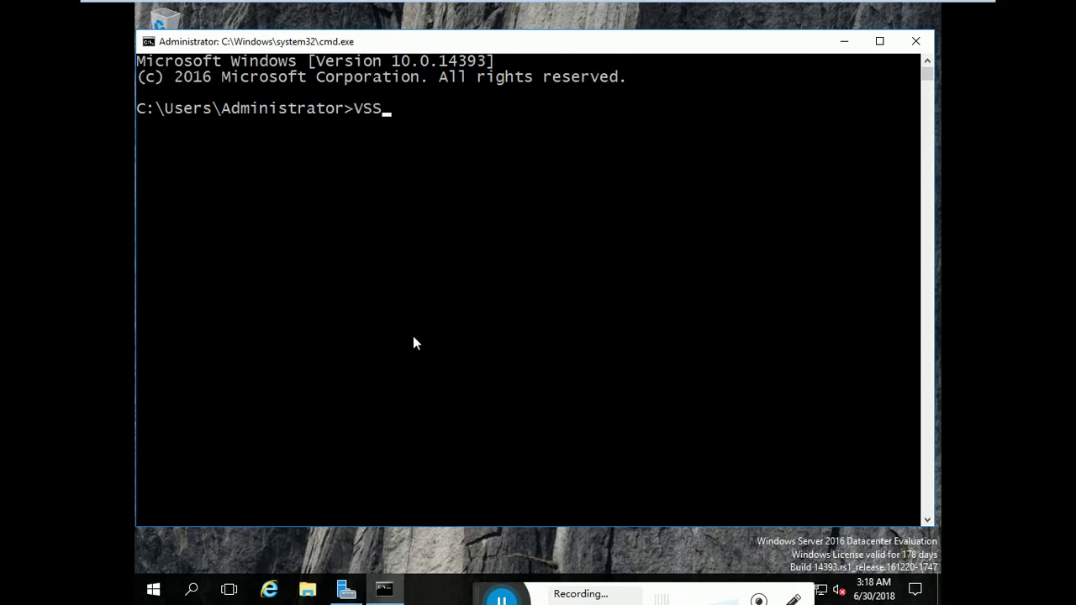
pyautogui.write('ADMIN CREATE SHADOW /')
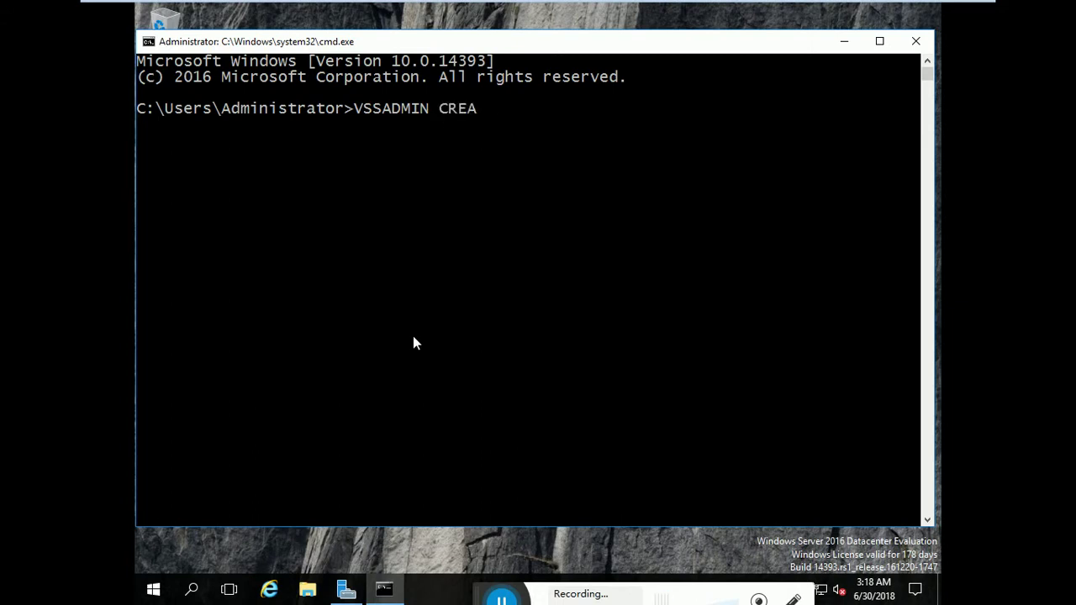
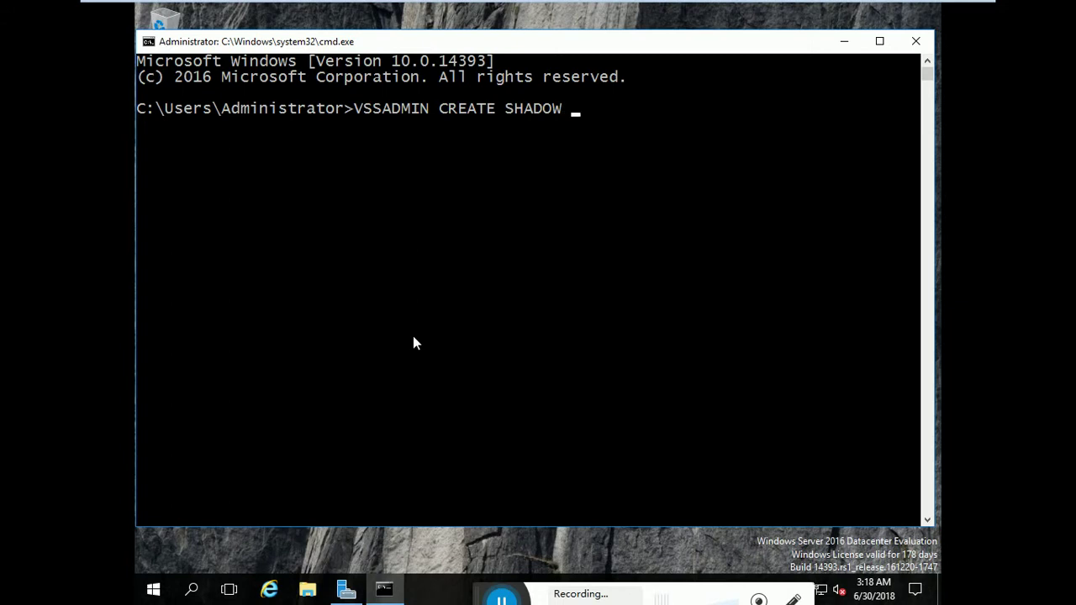
pyautogui.write('FOR=')
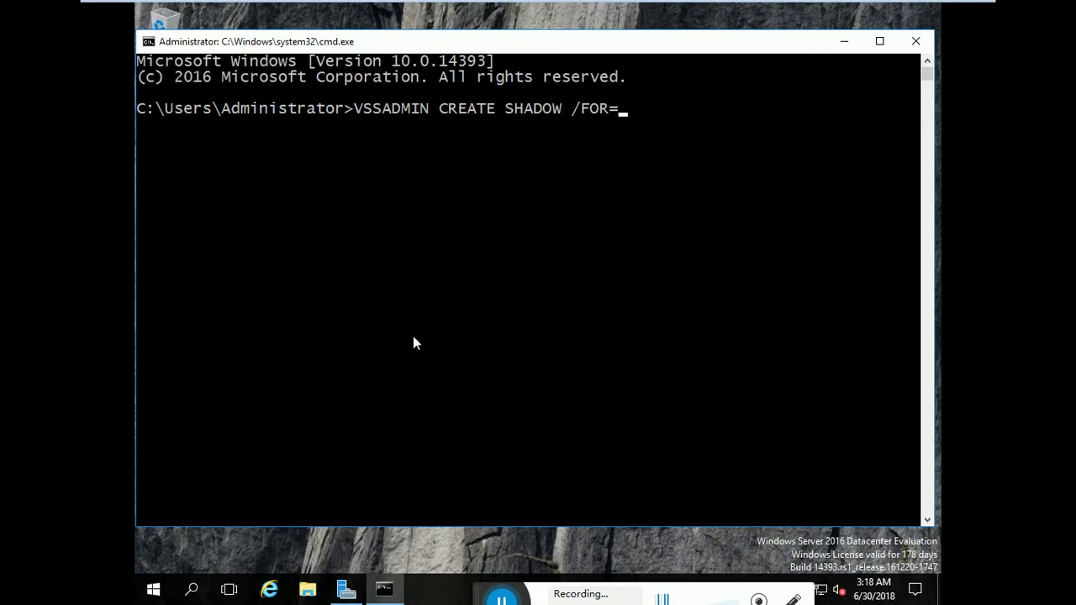
pyautogui.press('super+e')
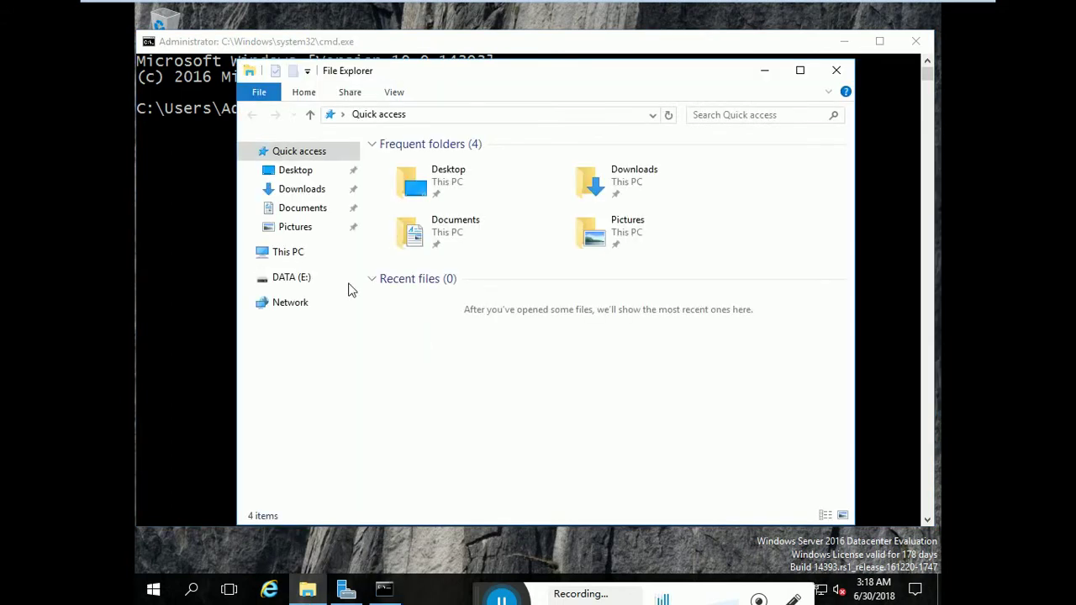
pyautogui.click(915, 41)
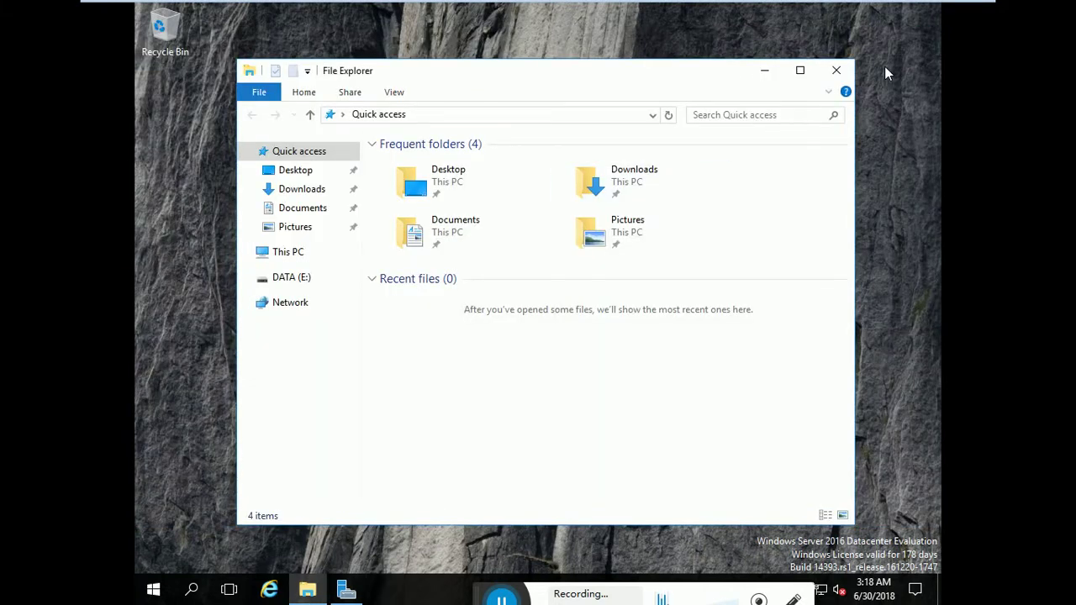
pyautogui.click(836, 69)
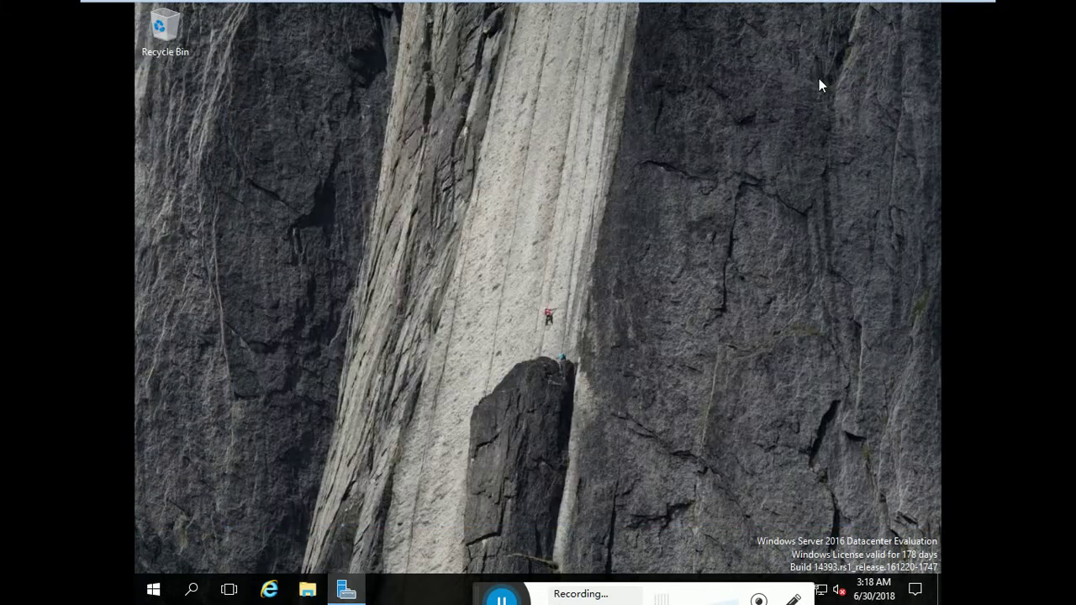
pyautogui.click(347, 591)
pyautogui.click(347, 591)
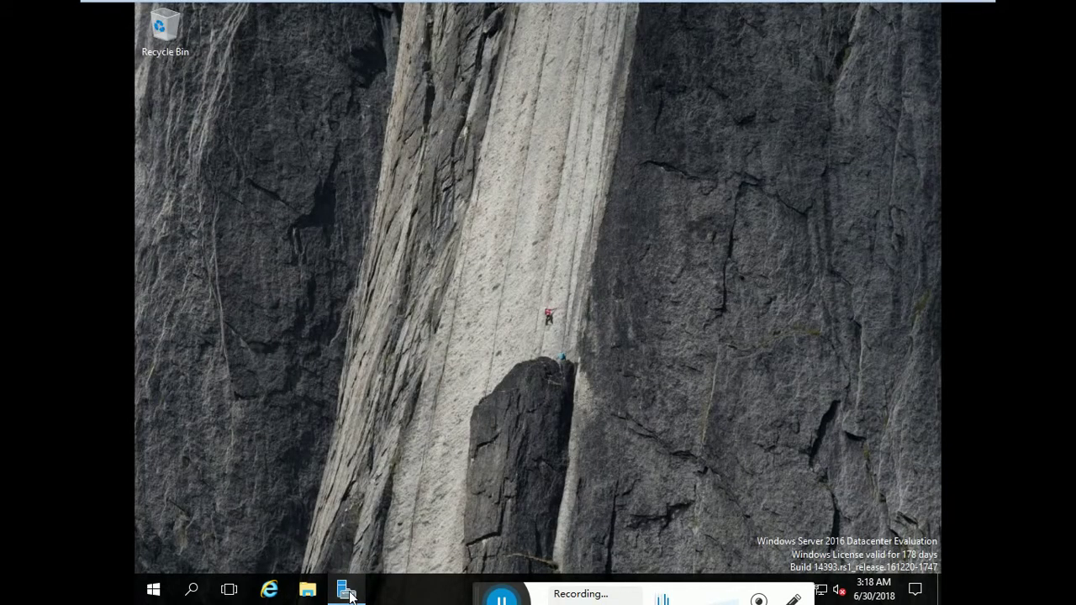
# Step: Open a new Command Prompt and create a shadow copy of drive E: with VSSADMIN CREATE SHADOW /FOR=E:
pyautogui.press('super+r')
pyautogui.press('Return')
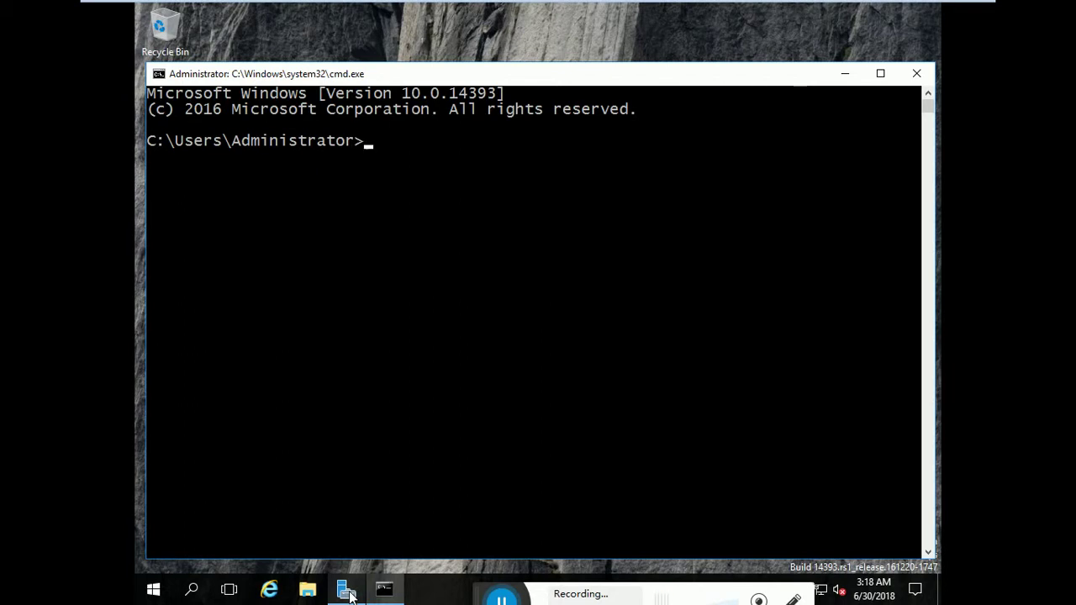
pyautogui.write('VSSADMIN ')
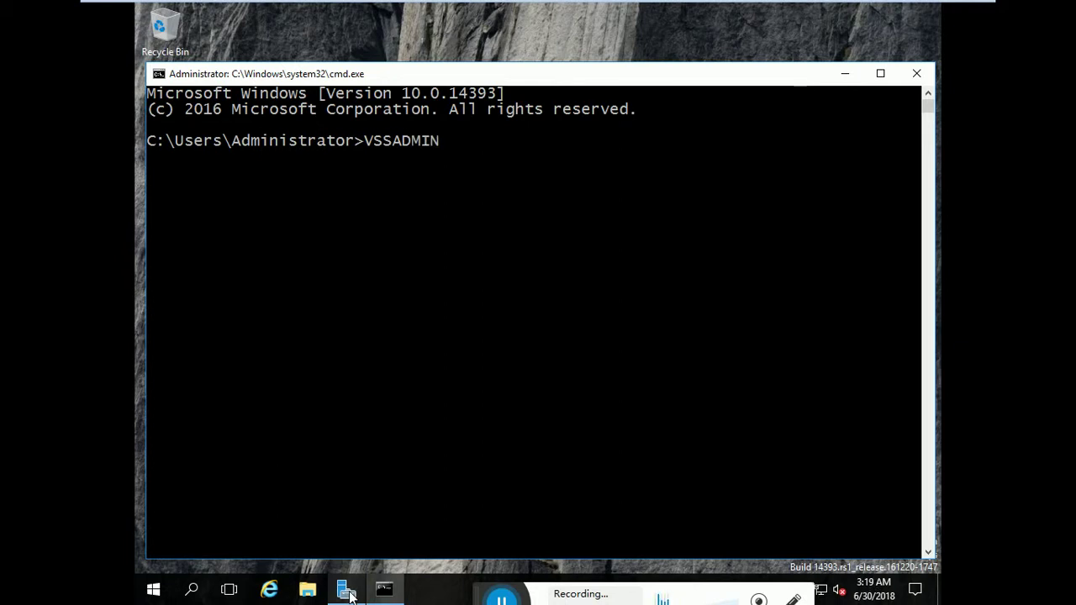
pyautogui.write('CREAT')
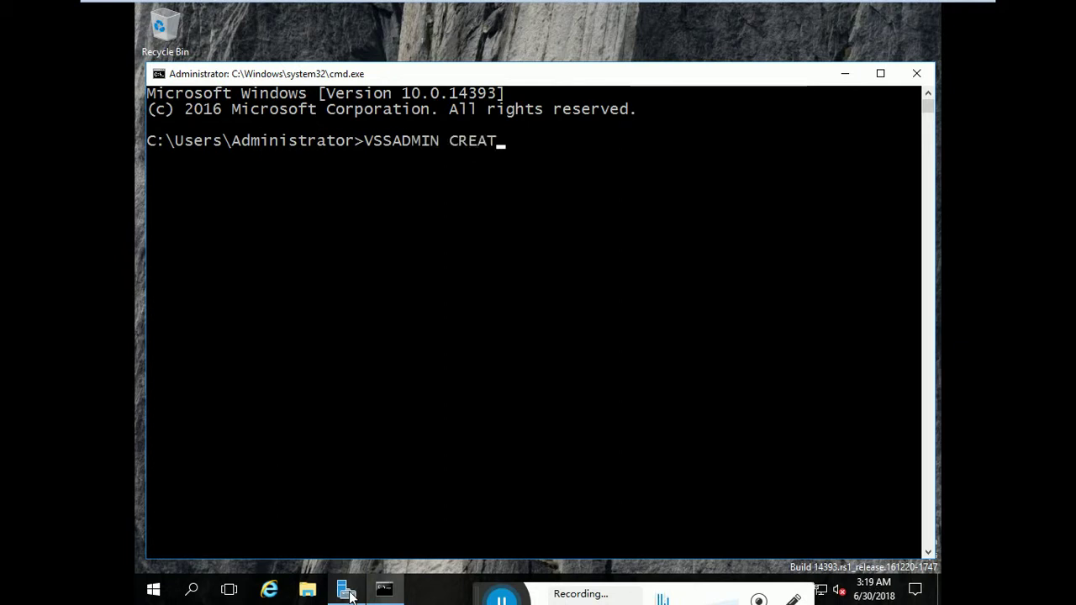
pyautogui.write('E')
pyautogui.write(' SHAD')
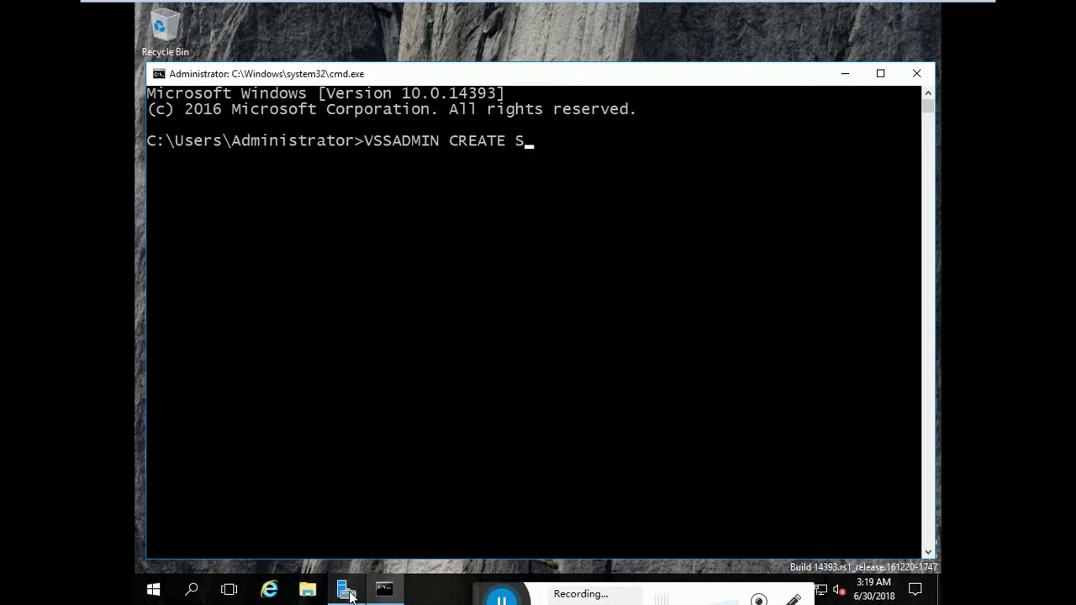
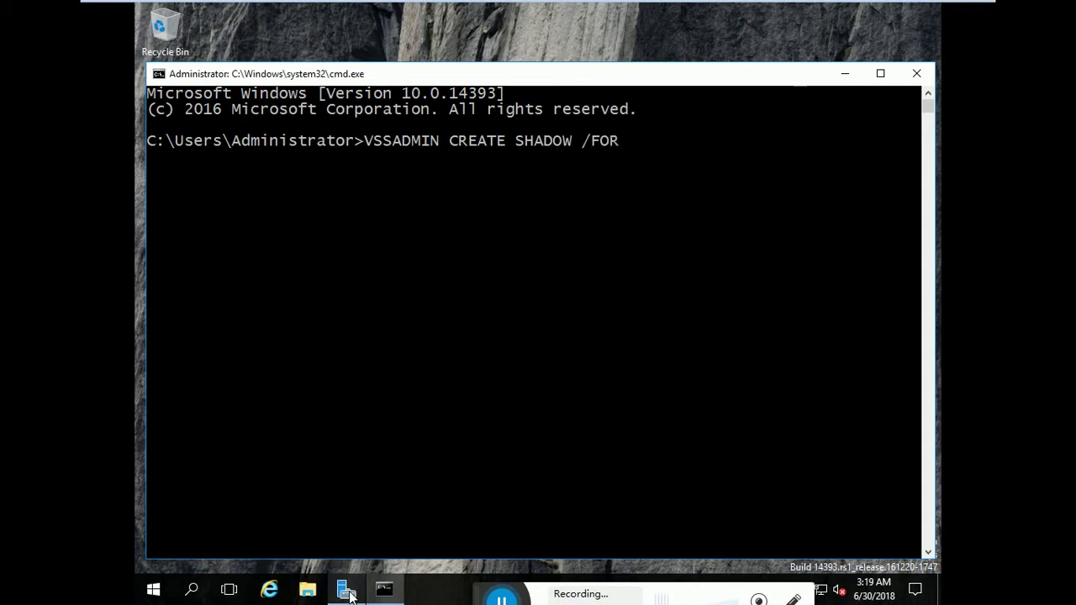
pyautogui.write('OW /FOR=E:')
pyautogui.press('Return')
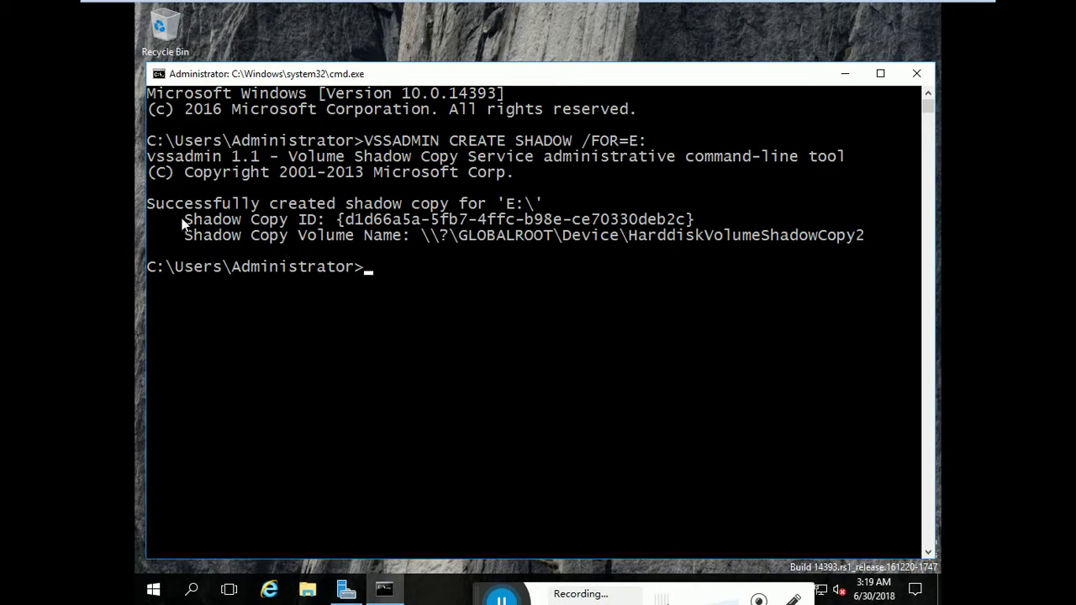
# Step: Highlight and copy the Shadow Copy ID in the command output, and close the Command Prompt window
pyautogui.moveTo(176, 220); pyautogui.dragTo(702, 214)
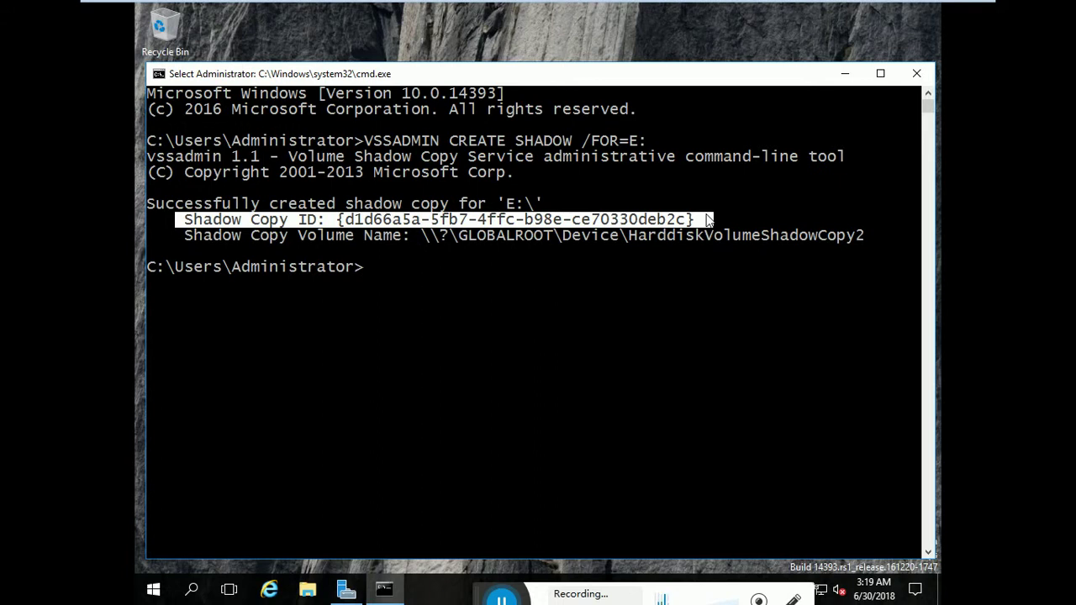
pyautogui.click(351, 221)
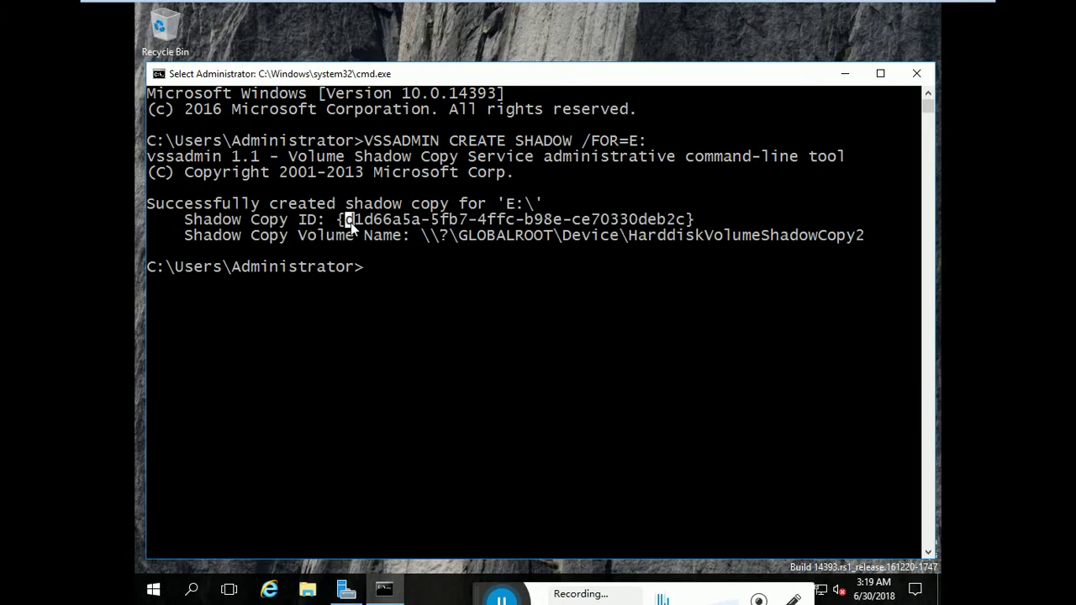
pyautogui.moveTo(339, 221); pyautogui.dragTo(691, 220)
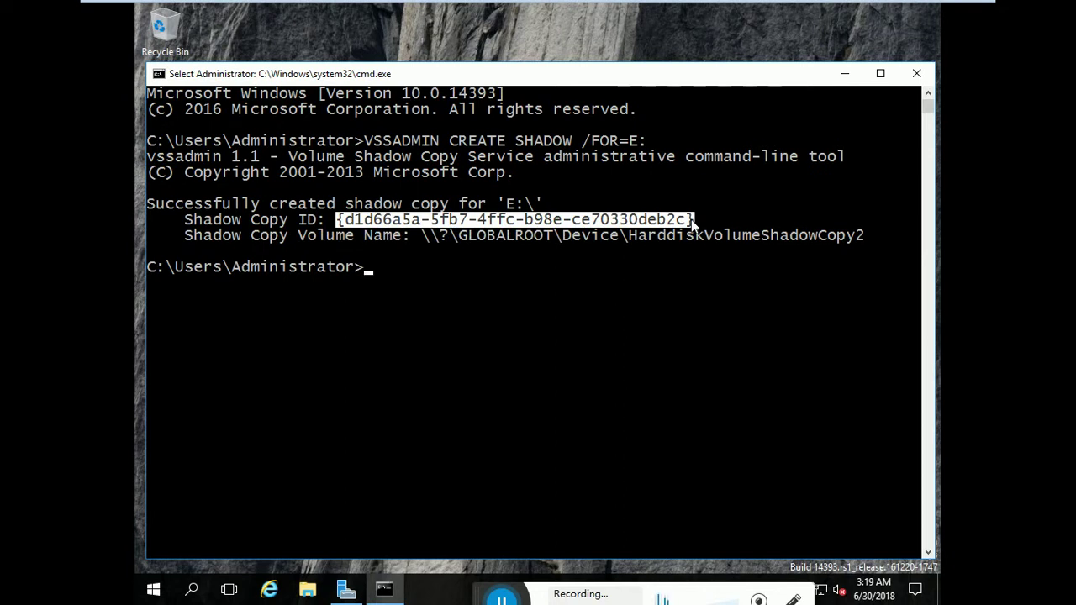
pyautogui.rightClick(552, 179)
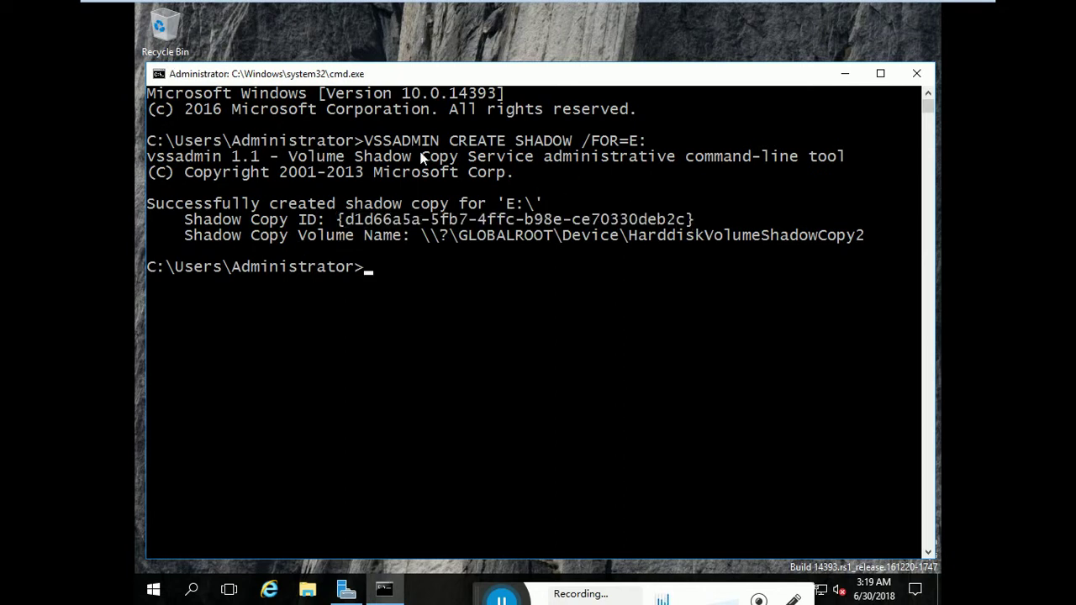
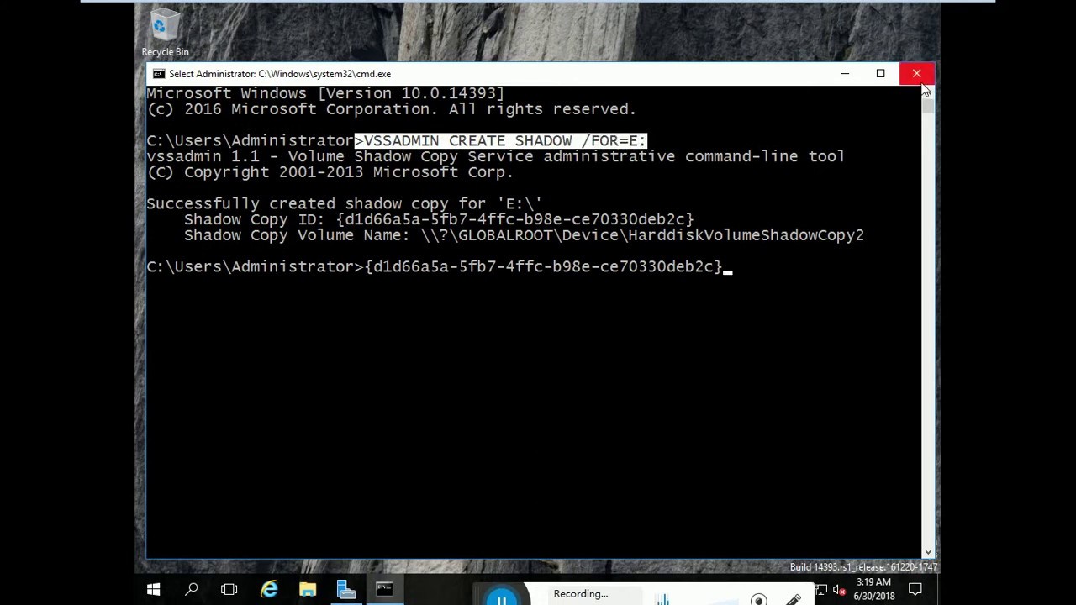
pyautogui.click(917, 74)
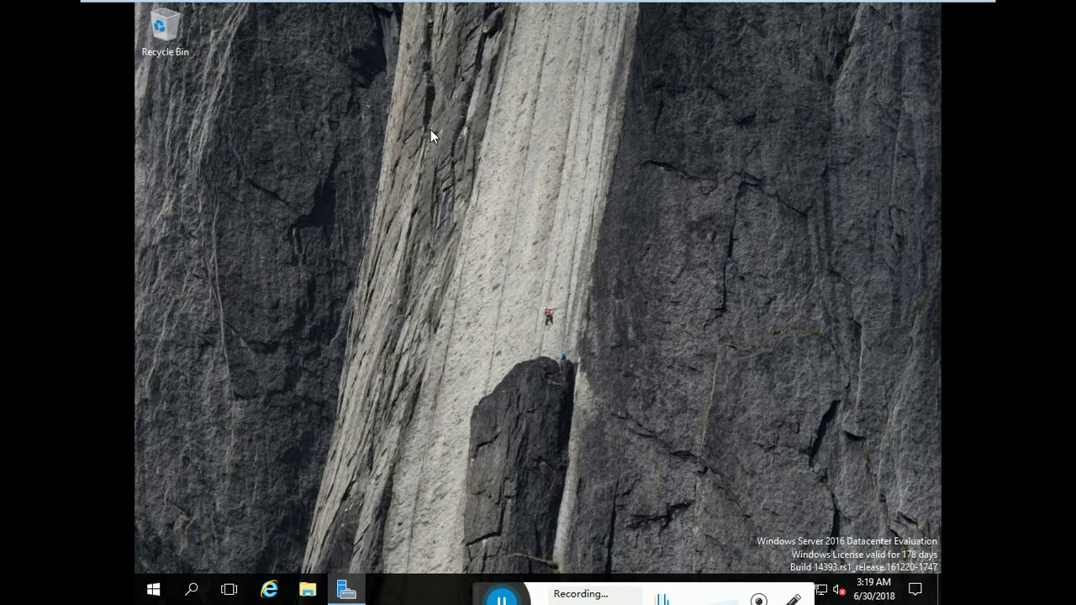
# Step: Open the DATA (E:) drive in File Explorer and delete the JULLY folder
pyautogui.press('super+e')
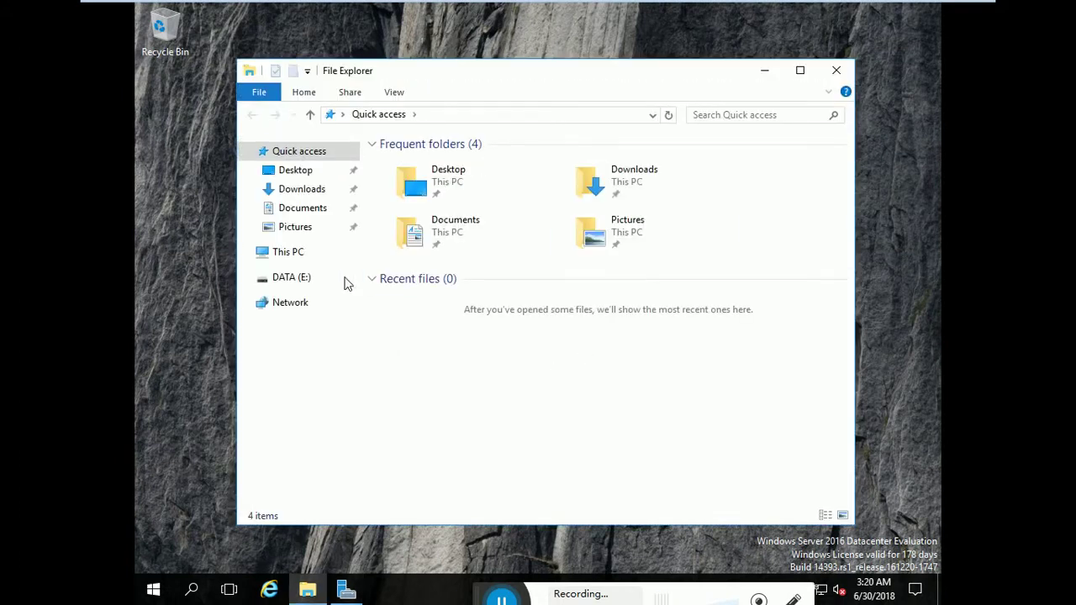
pyautogui.click(305, 282)
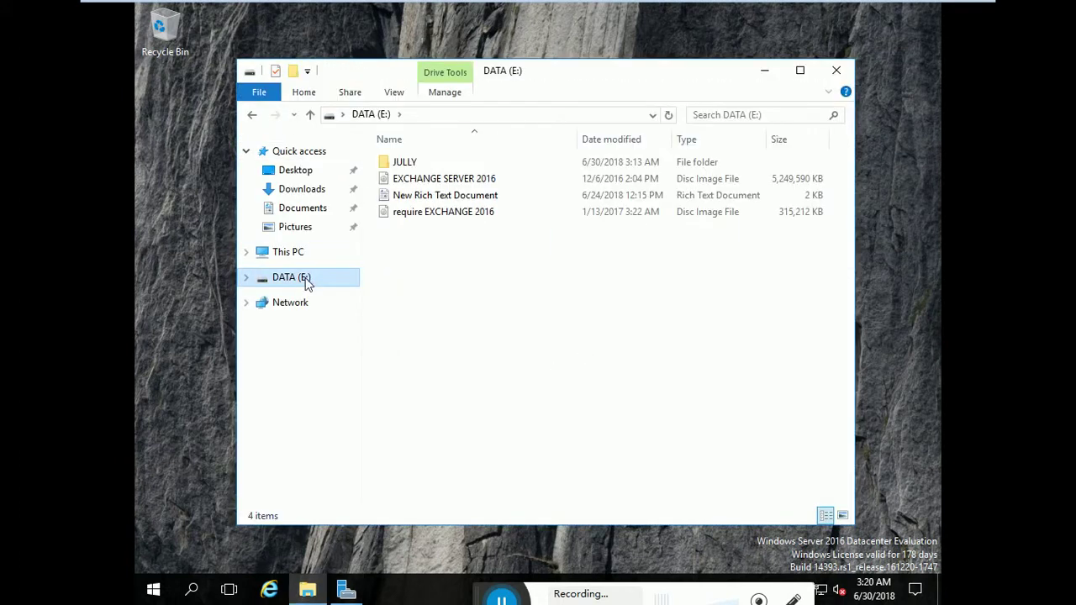
pyautogui.click(408, 165)
pyautogui.rightClick(409, 167)
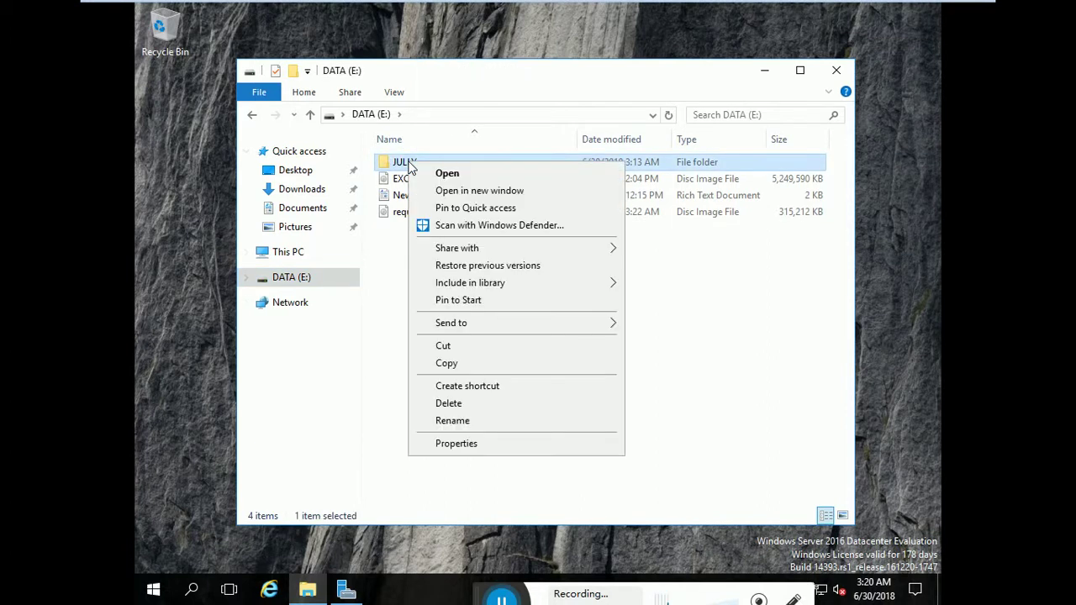
pyautogui.click(450, 405)
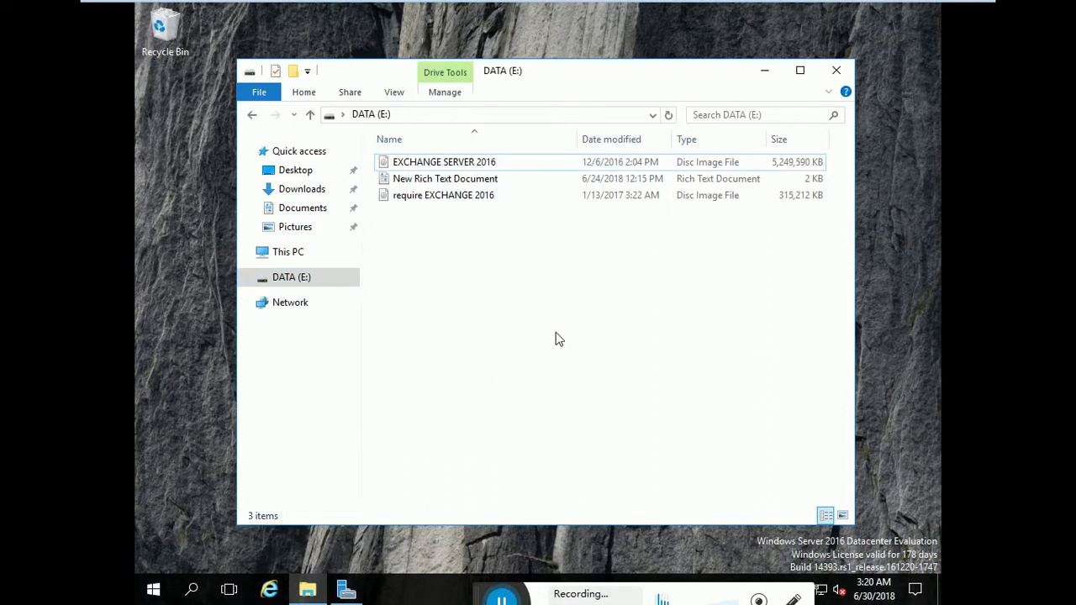
# Step: Delete New Rich Text Document and the require EXCHANGE 2016 disc image from DATA (E:), refresh the folder, and close File Explorer
pyautogui.rightClick(416, 178)
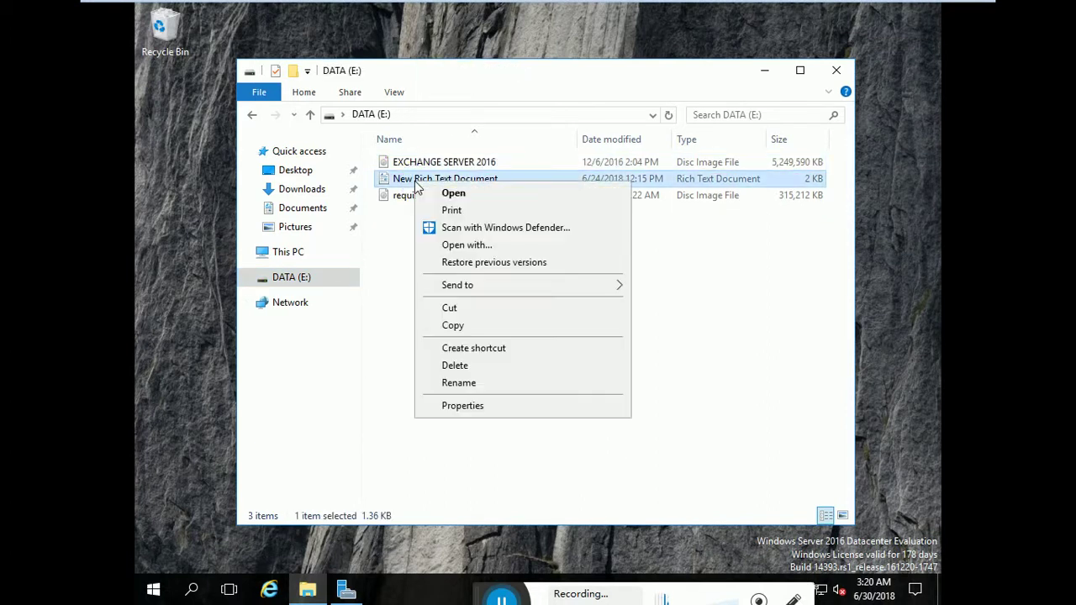
pyautogui.click(455, 365)
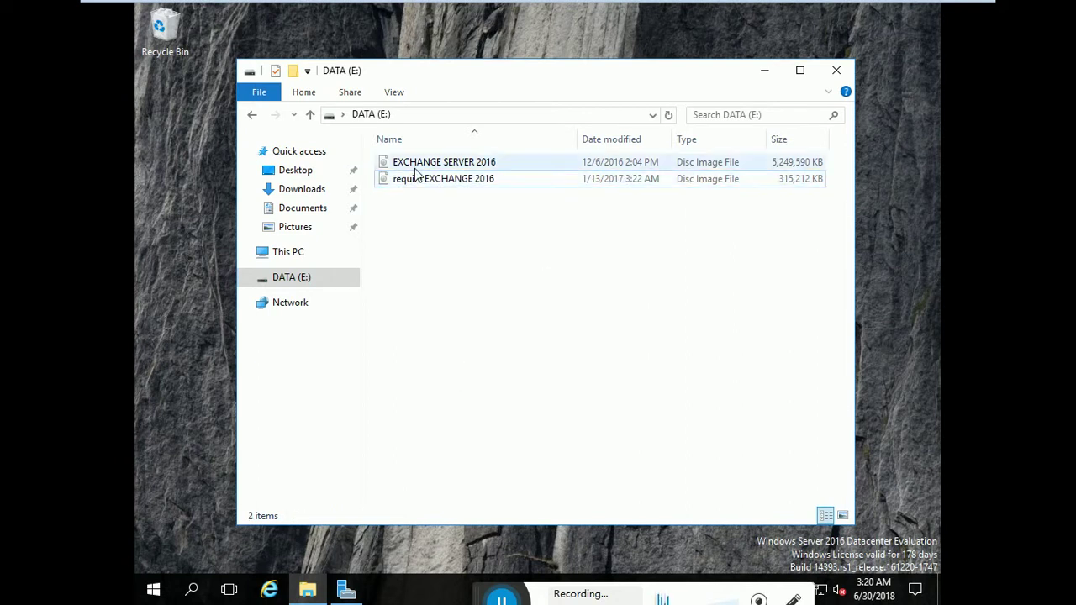
pyautogui.rightClick(413, 178)
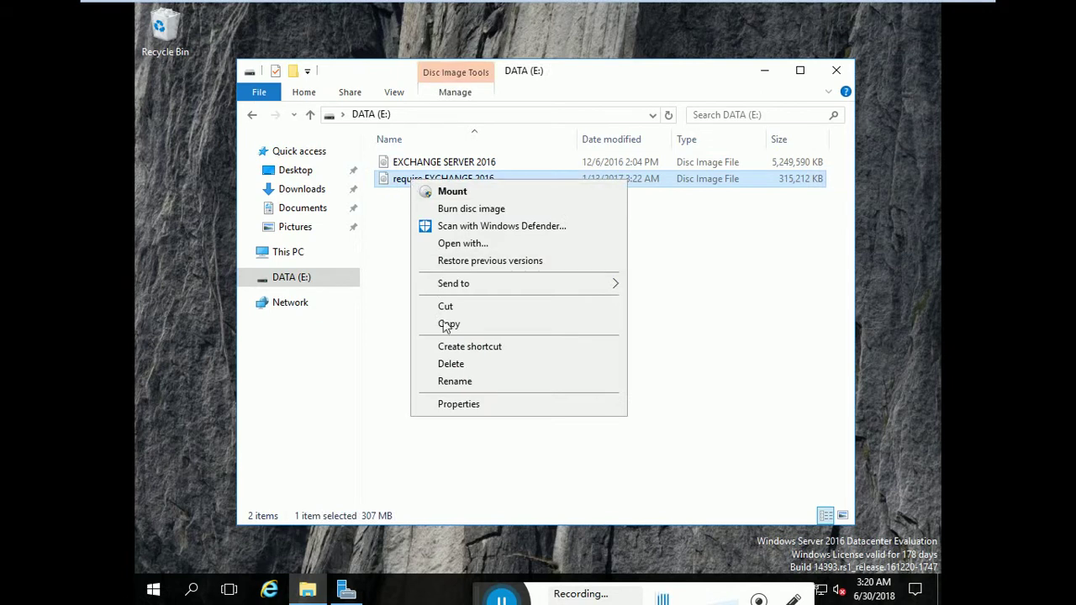
pyautogui.click(448, 365)
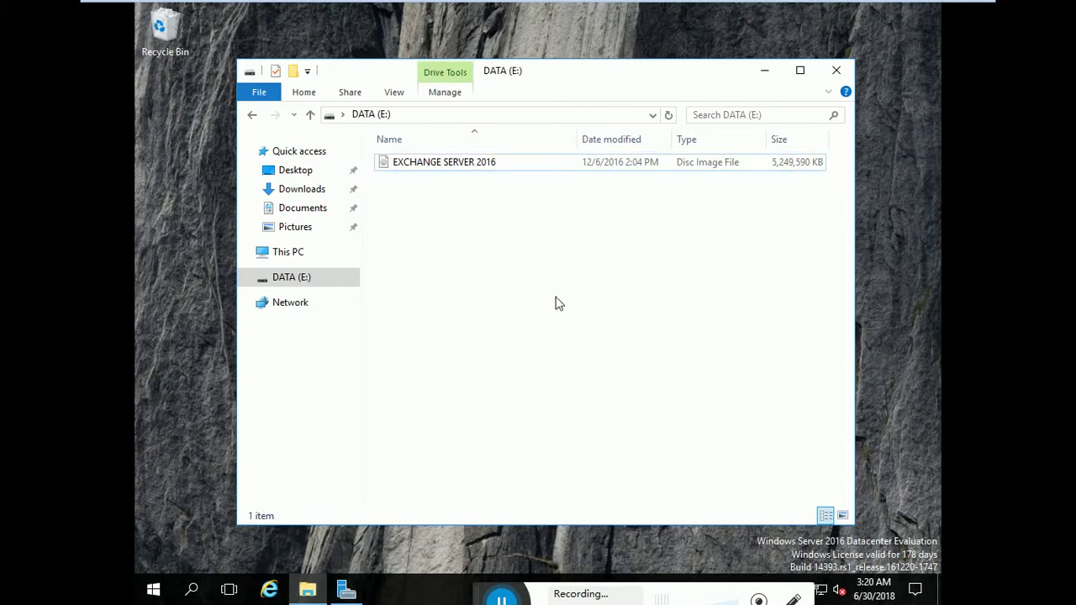
pyautogui.rightClick(554, 265)
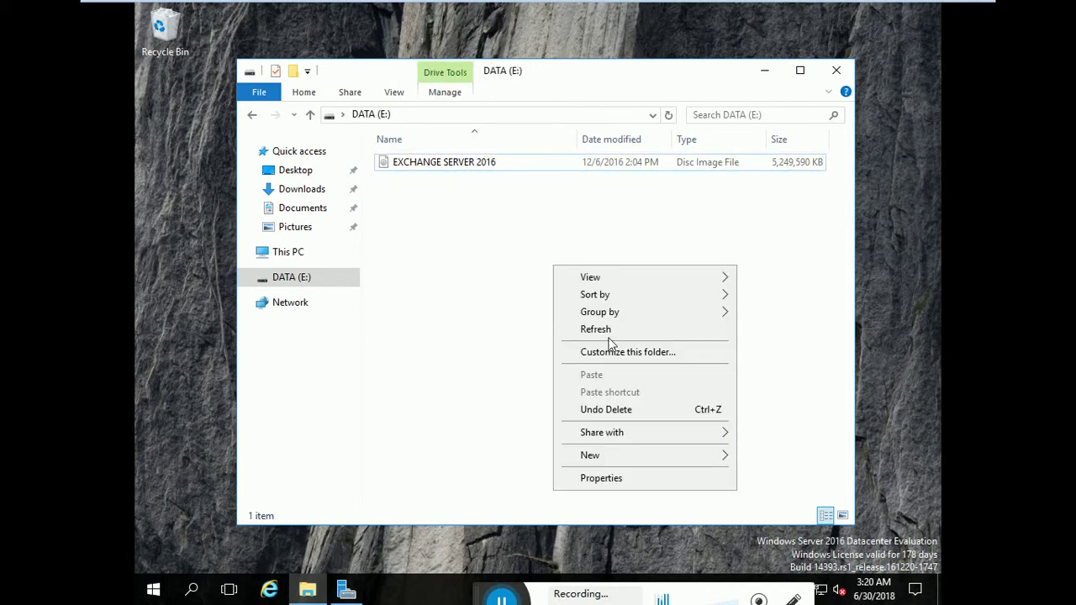
pyautogui.click(604, 336)
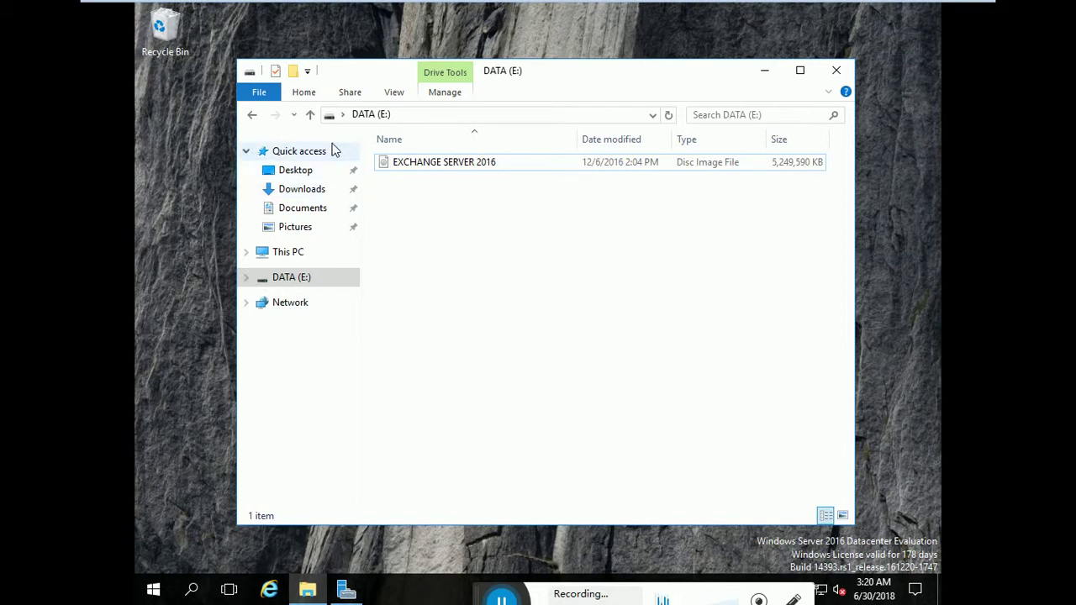
pyautogui.click(255, 123)
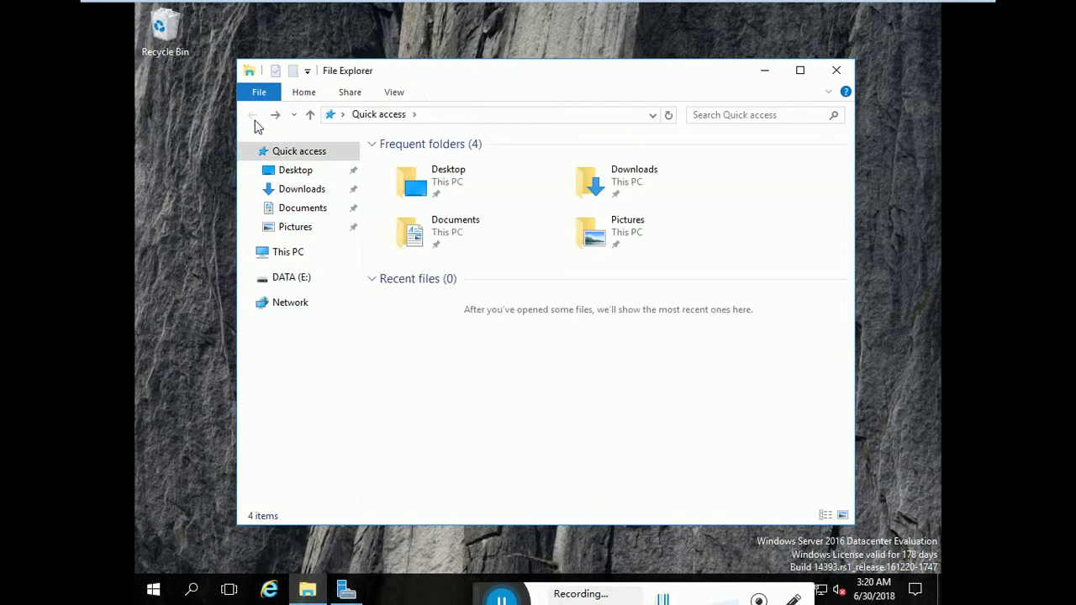
pyautogui.click(838, 70)
pyautogui.rightClick(186, 273)
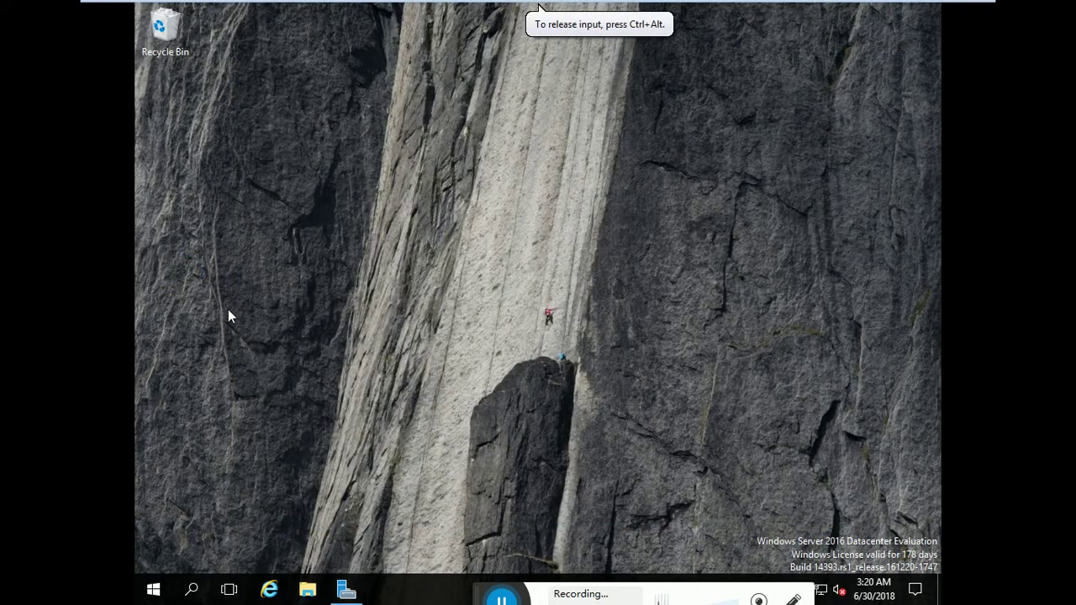
pyautogui.rightClick(534, 224)
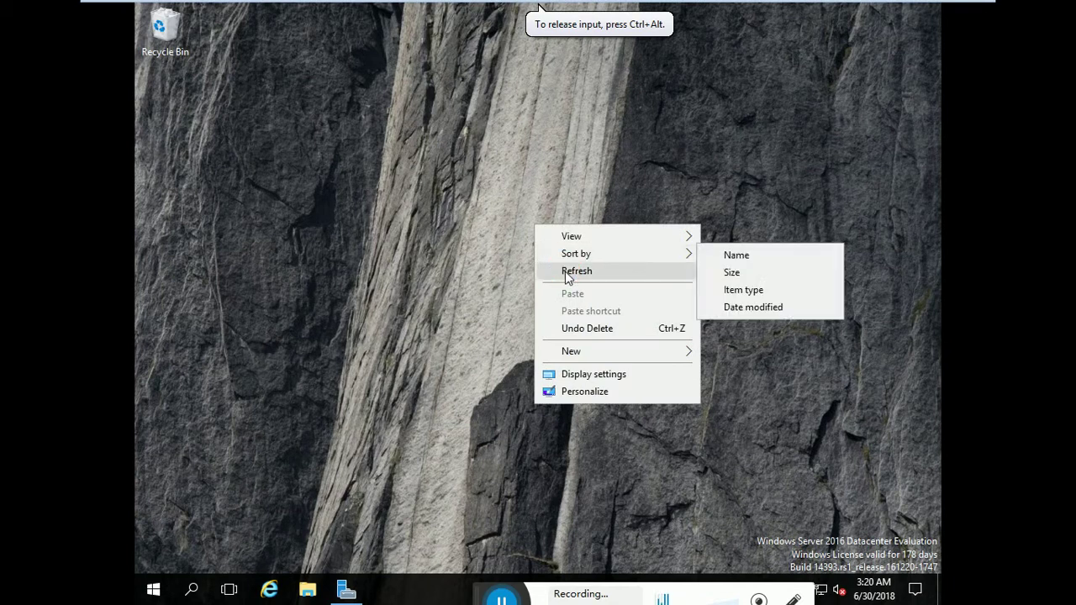
pyautogui.click(560, 269)
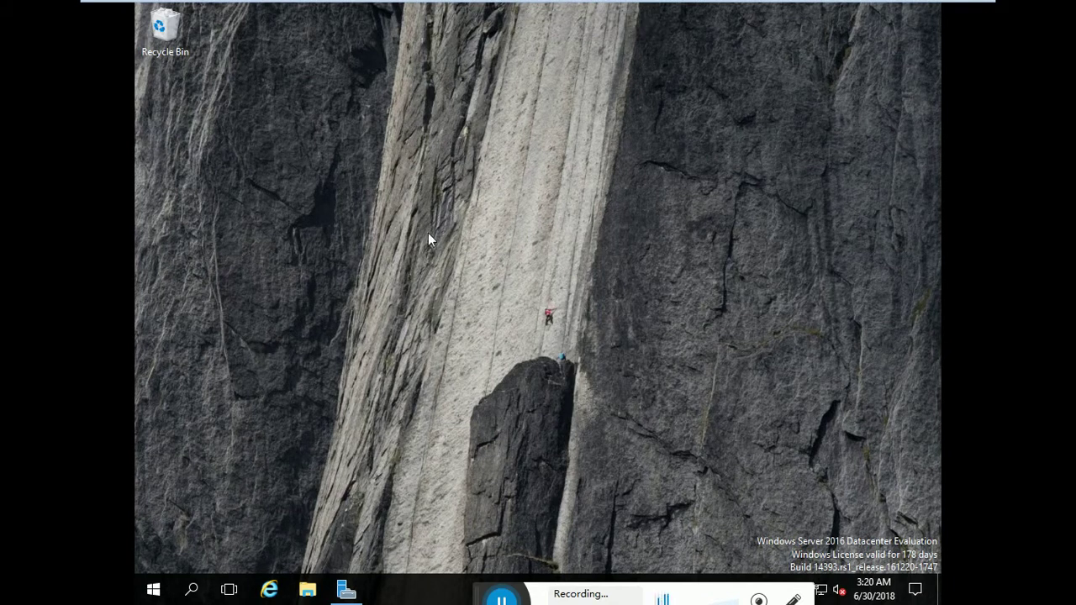
# Step: Open a new Command Prompt and list the existing shadow copies with VSSADMIN LIST SHADOWS
pyautogui.press('super+r')
pyautogui.write('CMD')
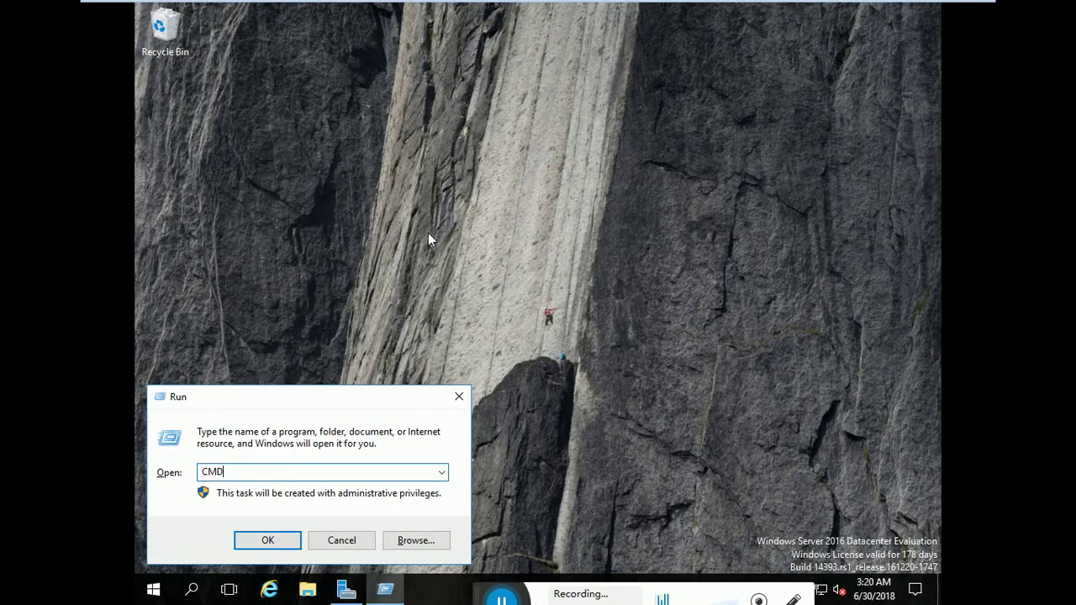
pyautogui.press('Return')
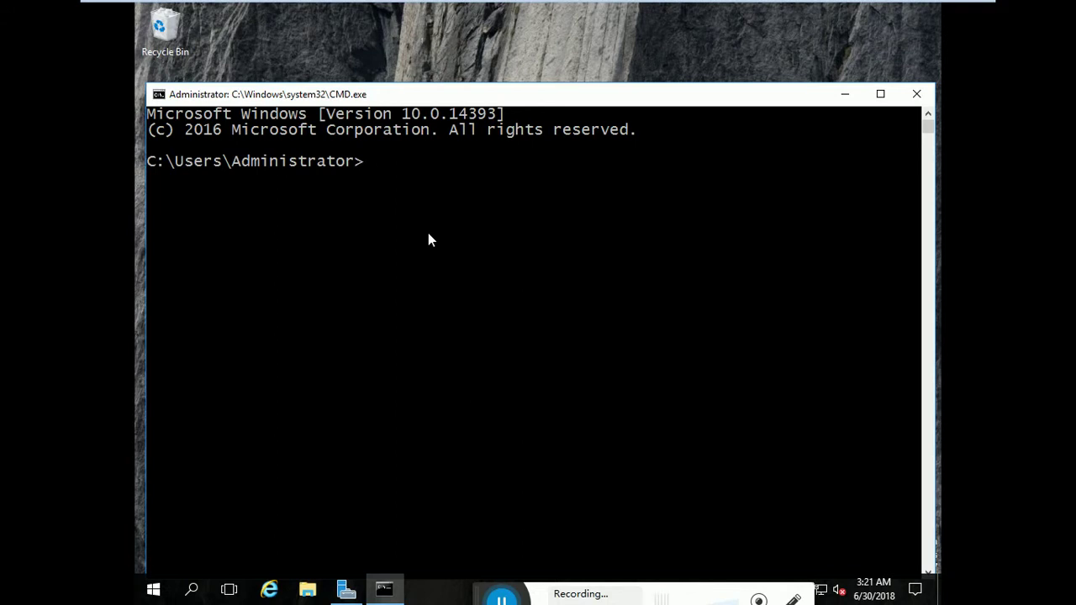
pyautogui.write('VSSADMIN')
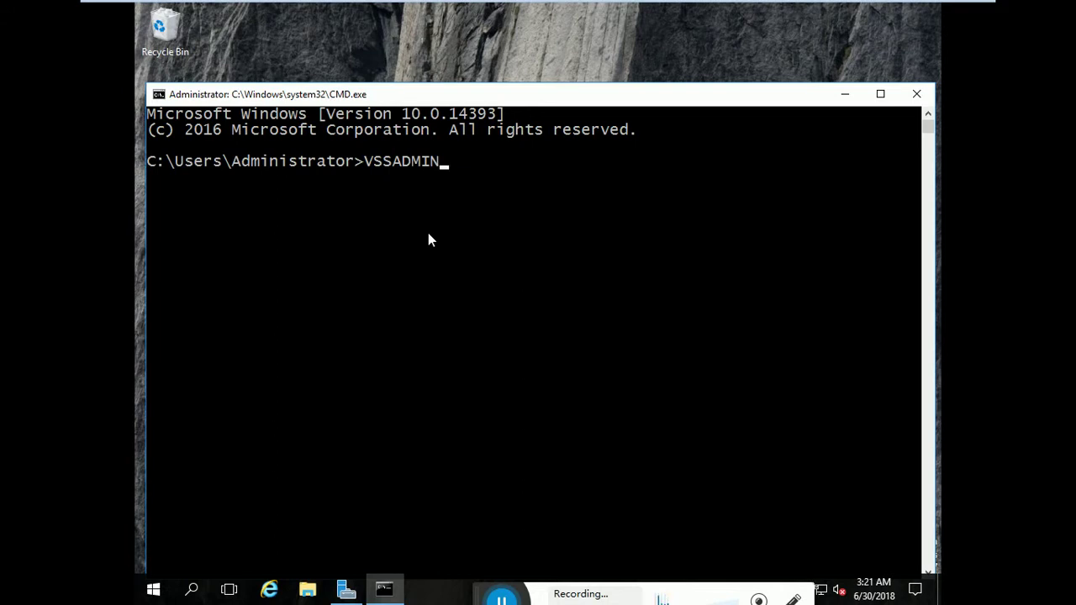
pyautogui.write(' LIST SHADOWS')
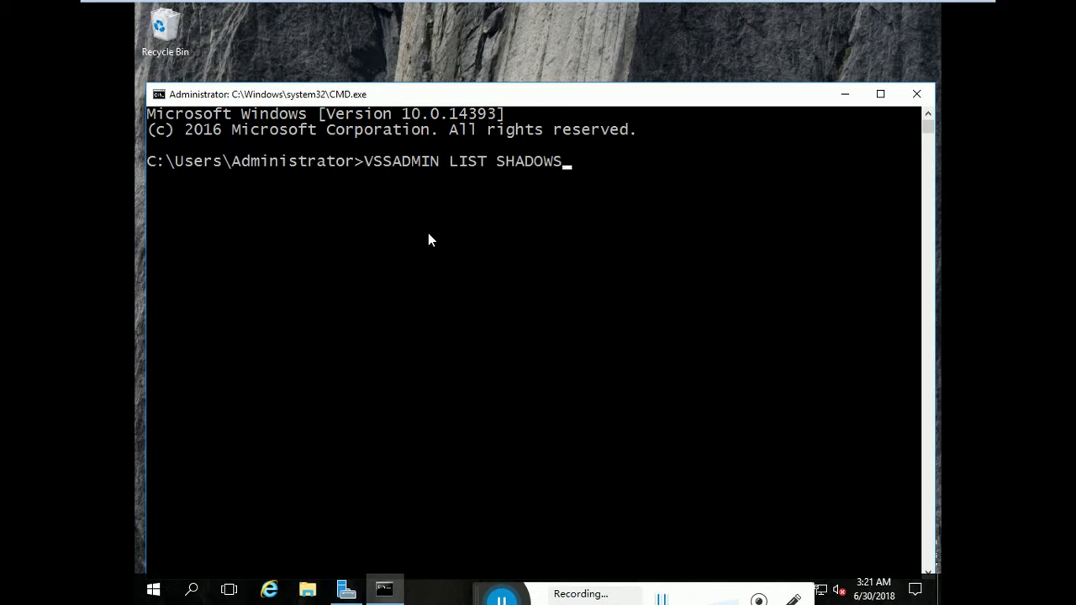
pyautogui.press('Return')
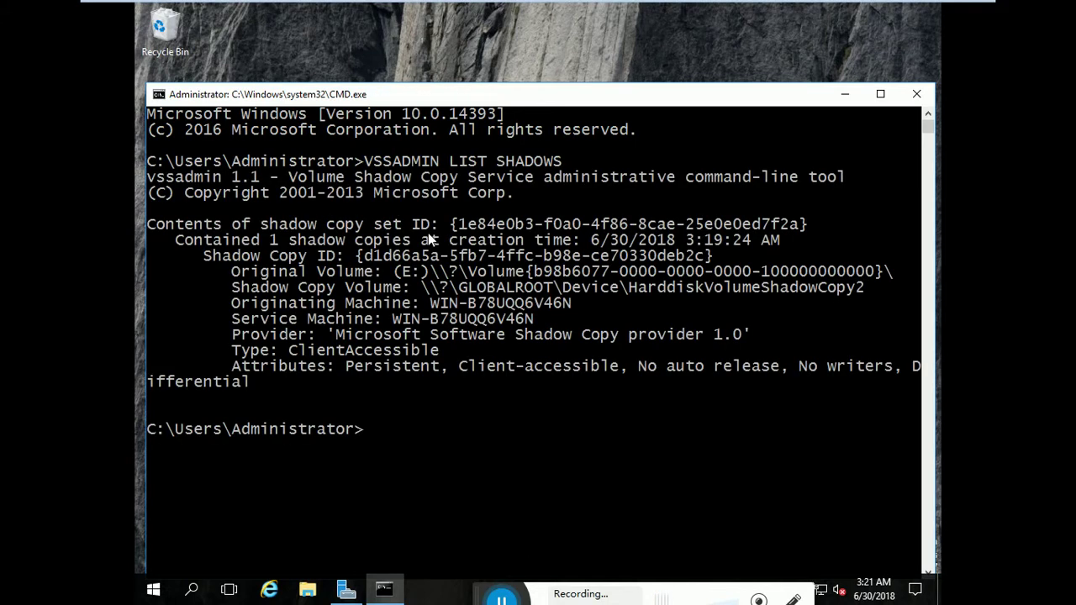
pyautogui.scroll(-3, 458, 191)
pyautogui.scroll(2, 471, 185)
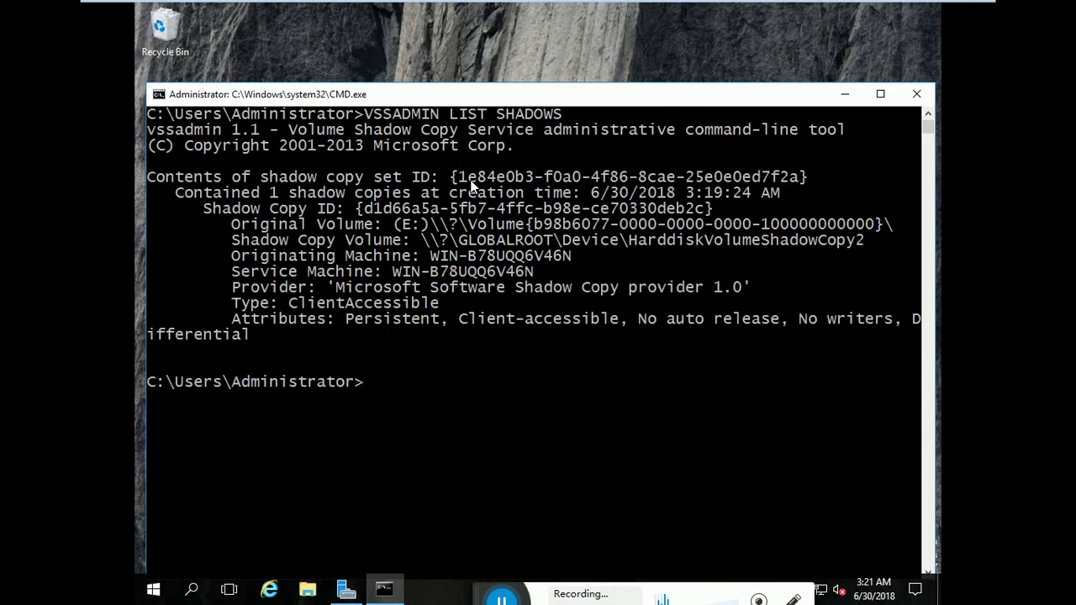
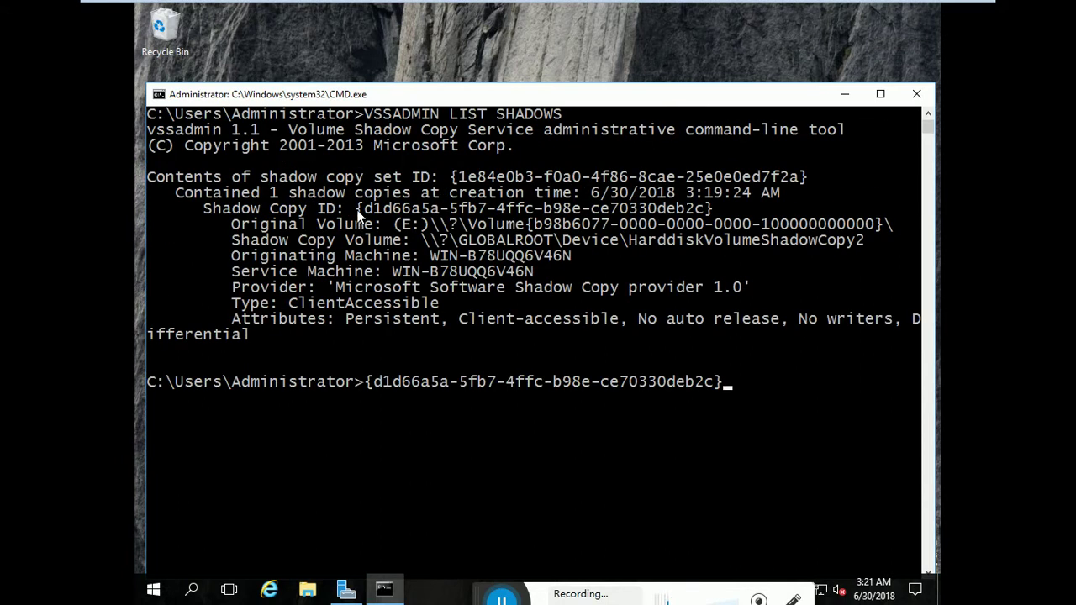
# Step: Clear the pasted Shadow Copy ID from the command line
pyautogui.press('BackSpace')
pyautogui.press('BackSpace')
pyautogui.press('BackSpace')
pyautogui.press('BackSpace')
pyautogui.press('BackSpace')
pyautogui.press('BackSpace')
pyautogui.press('BackSpace')
pyautogui.press('BackSpace')
pyautogui.press('BackSpace')
pyautogui.press('BackSpace')
pyautogui.press('BackSpace')
pyautogui.press('BackSpace')
pyautogui.press('BackSpace')
pyautogui.press('BackSpace')
pyautogui.press('BackSpace')
pyautogui.press('BackSpace')
pyautogui.press('BackSpace')
pyautogui.press('BackSpace')
pyautogui.press('BackSpace')
pyautogui.press('BackSpace')
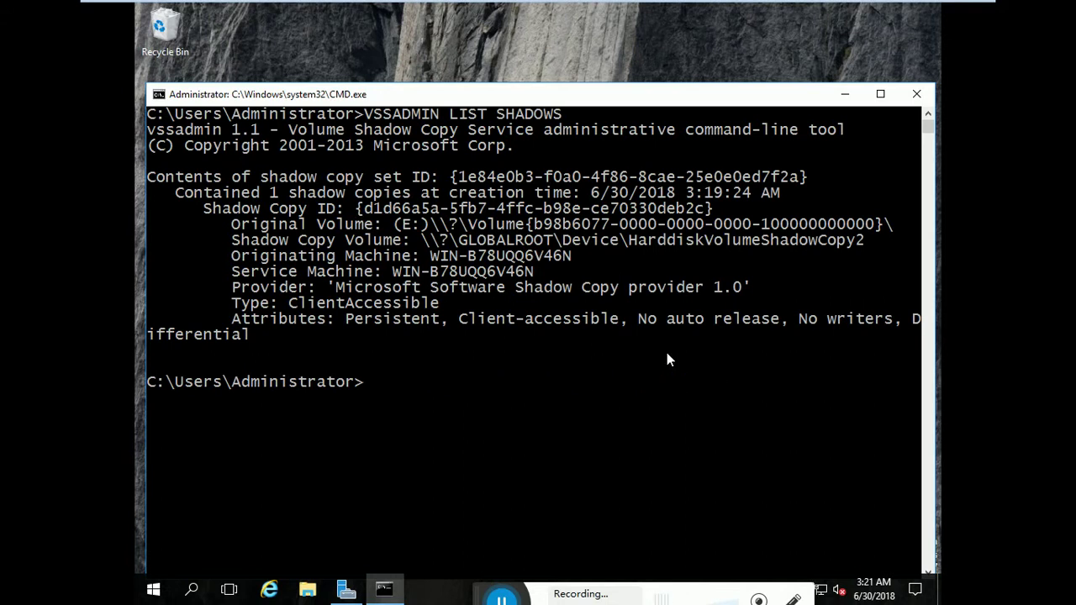
# Step: Copy the full Shadow Copy ID, including its braces, from the VSSADMIN LIST SHADOWS output
pyautogui.click(357, 210)
pyautogui.moveTo(356, 211); pyautogui.dragTo(710, 212)
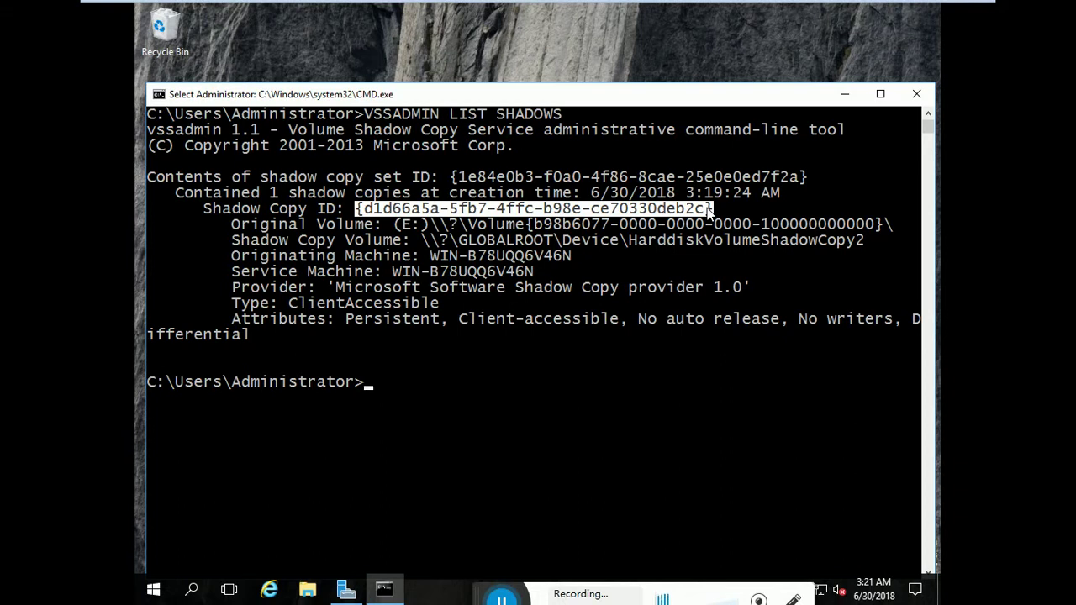
pyautogui.press('Return')
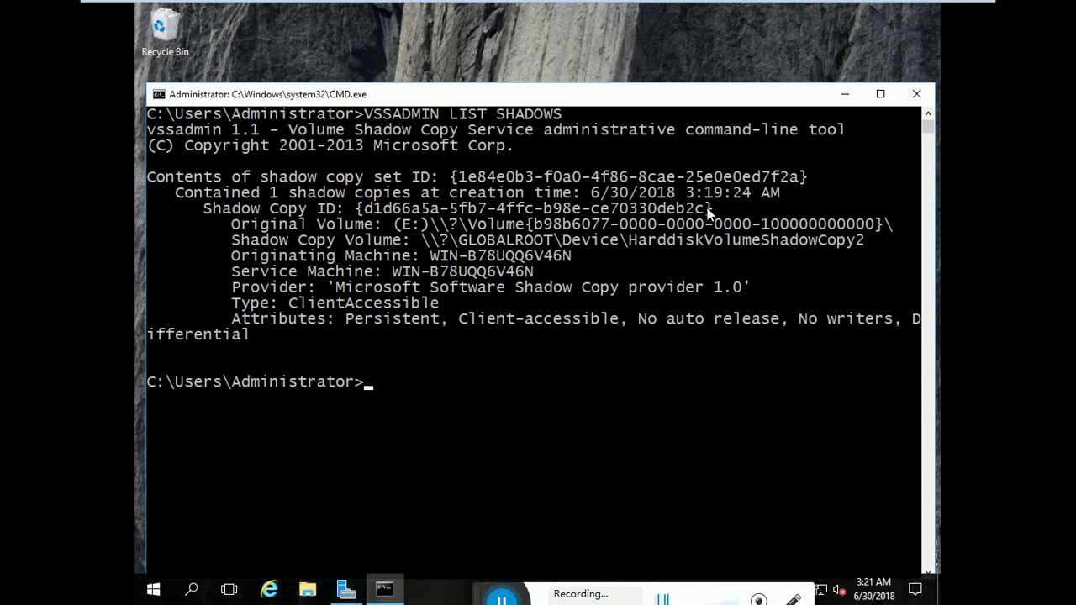
# Step: Enter the VSSADMIN REVERT command at the prompt
pyautogui.write('VSSADMIN')
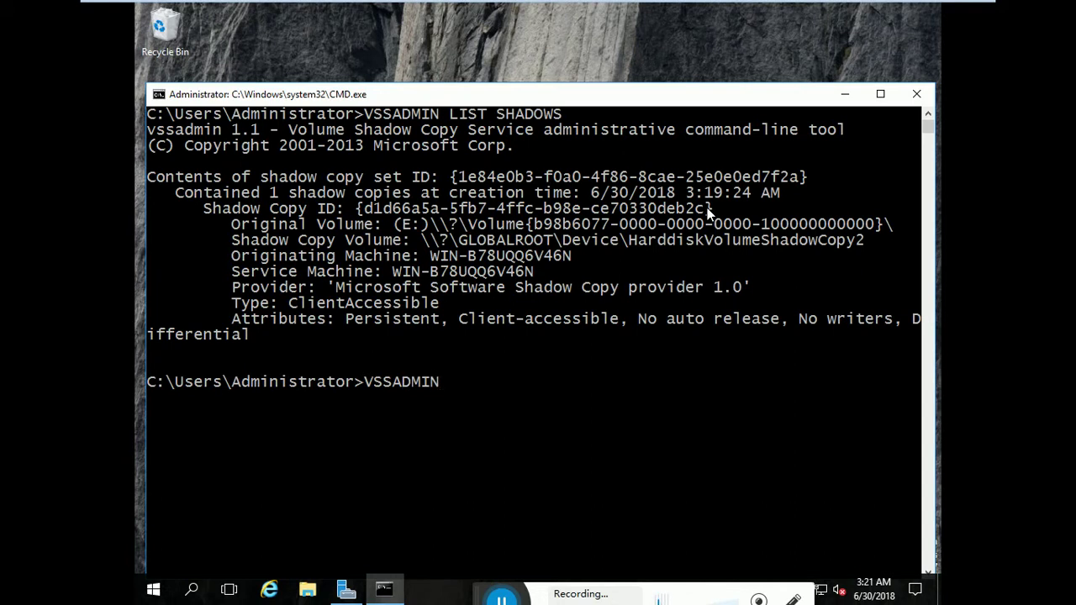
pyautogui.write(' REVERT')
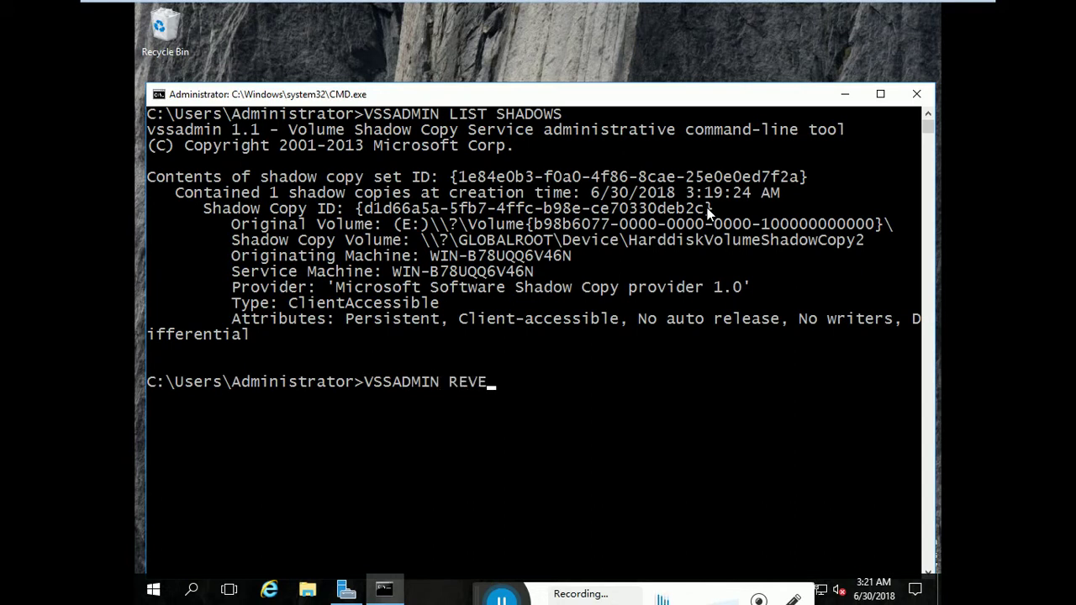